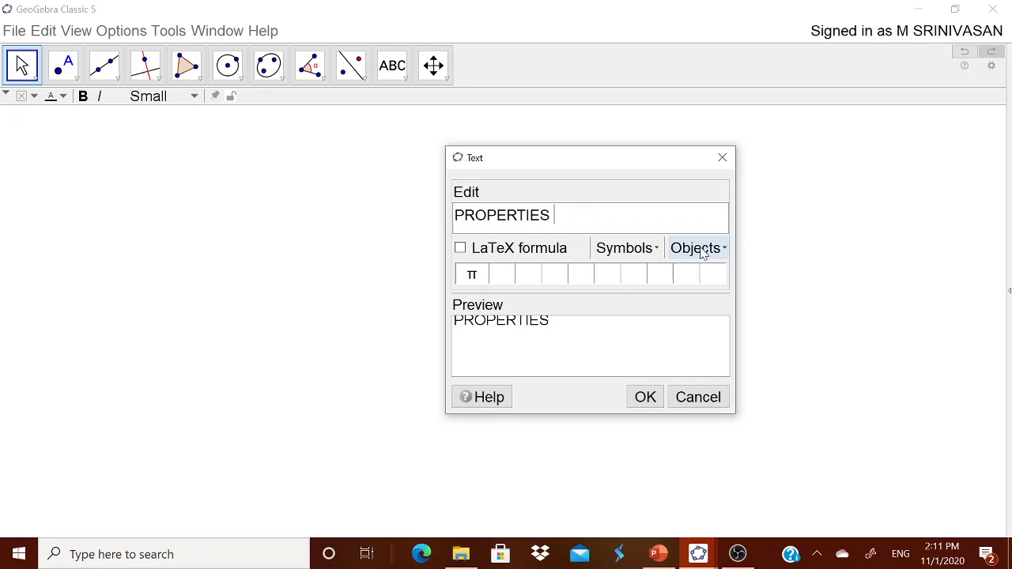
Finish the title text as "PROPERTIES OF PARALLELOGRAM" and move it near the top edge of the drawing area.
text(F PARA)
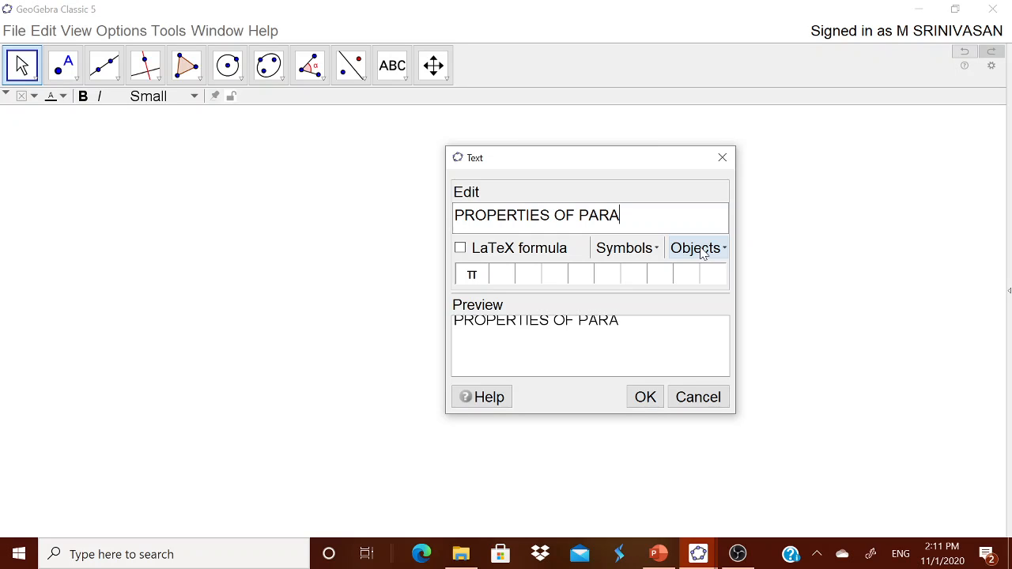
text(LLELOGRAM)
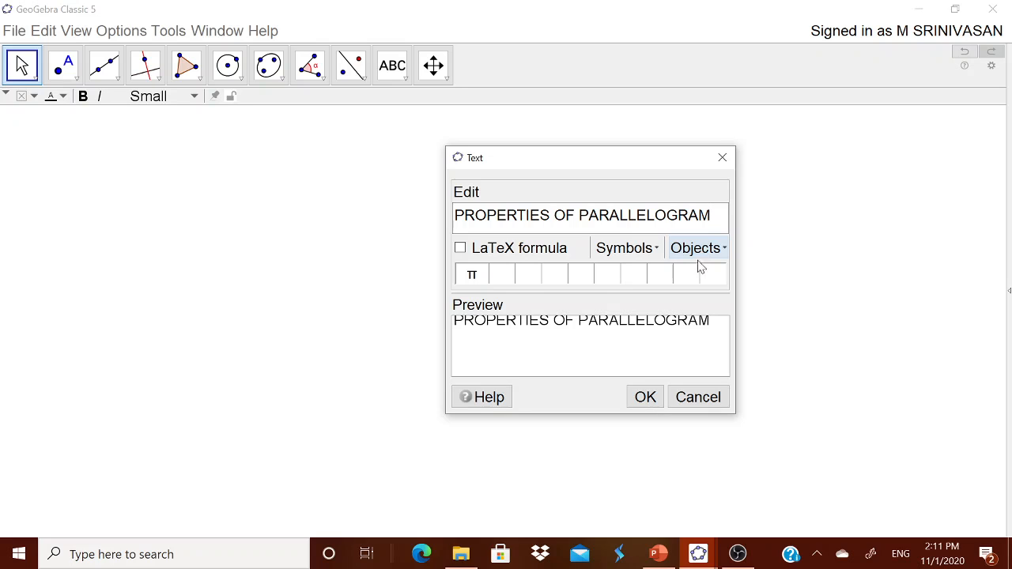
click(646, 397)
drag(777, 212, 785, 149)
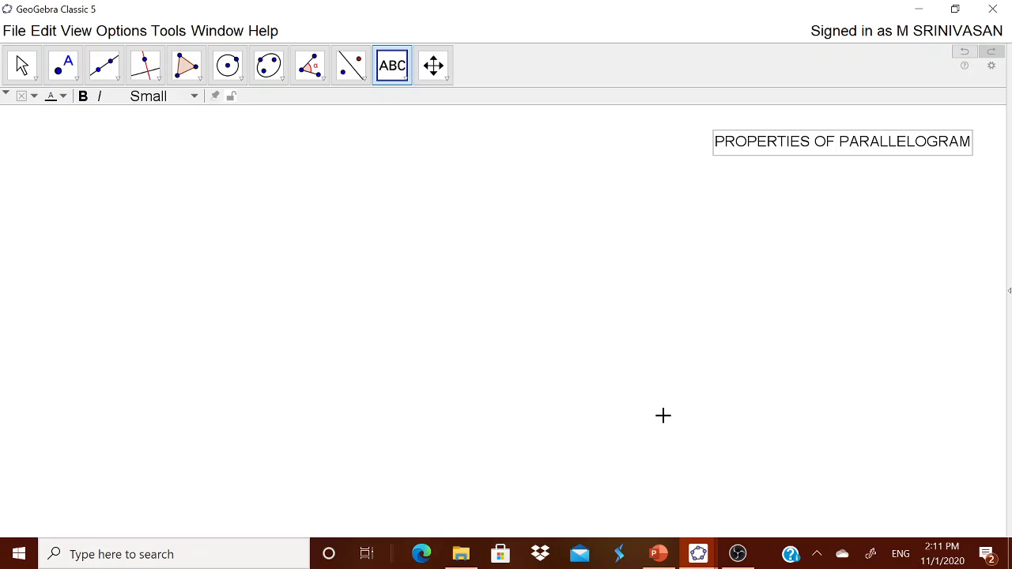
Turn on the navigation bar for the graphics view.
key(Escape)
right_click(660, 495)
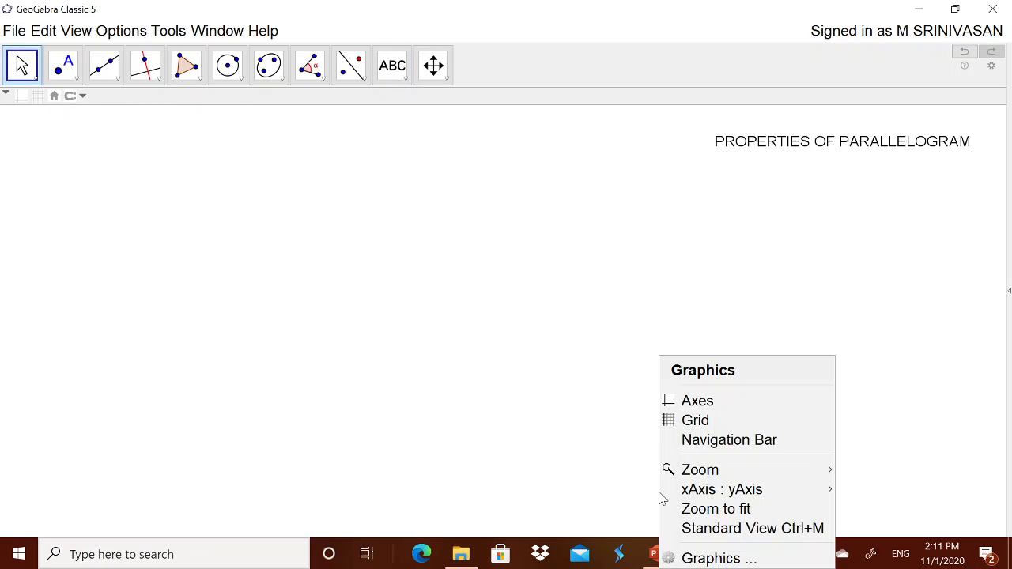
click(695, 440)
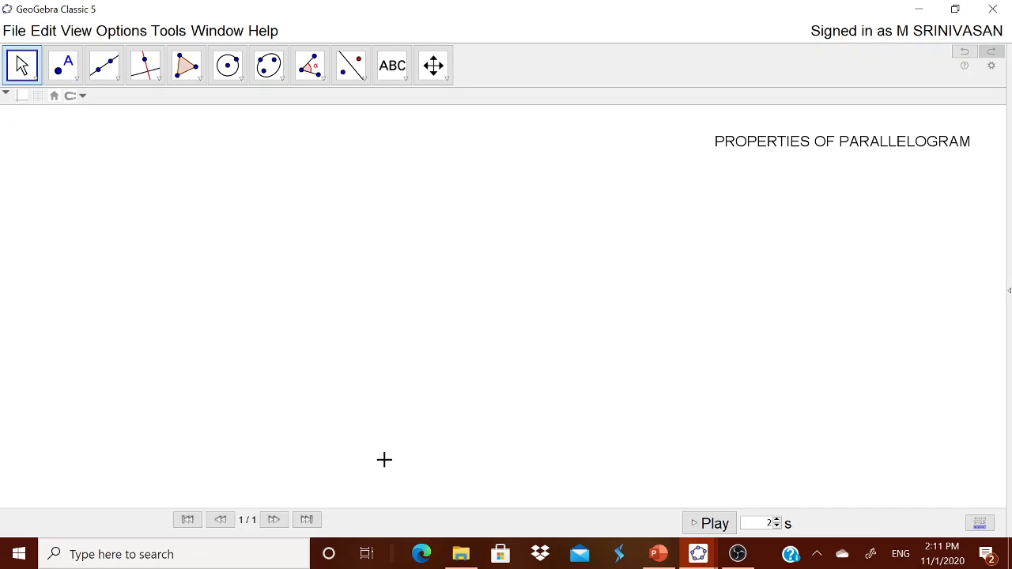
Insert the text "Parallelogram is a quadrilateral with two pairs of parallel sides" and move it below the title.
click(405, 79)
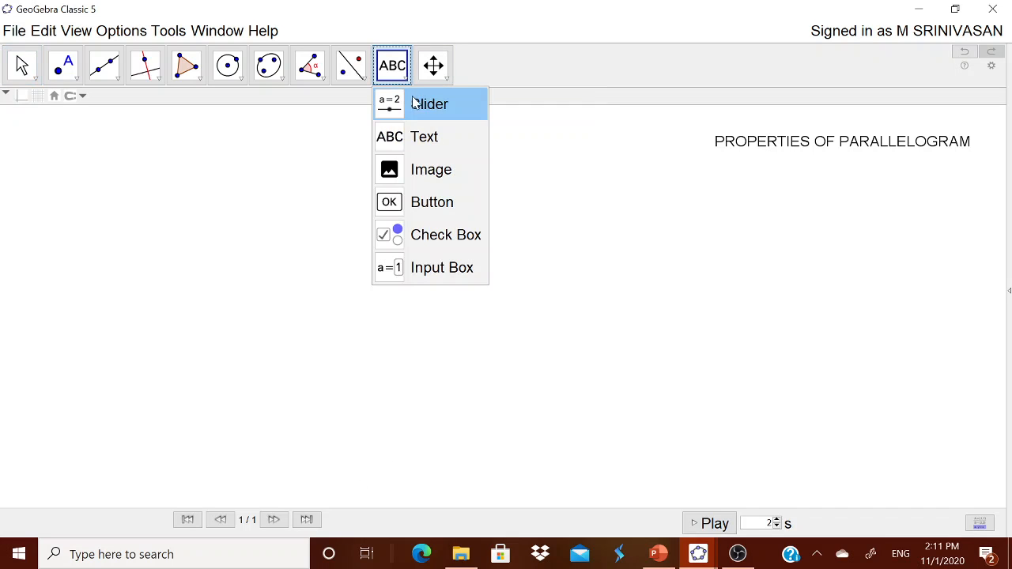
click(410, 136)
click(427, 235)
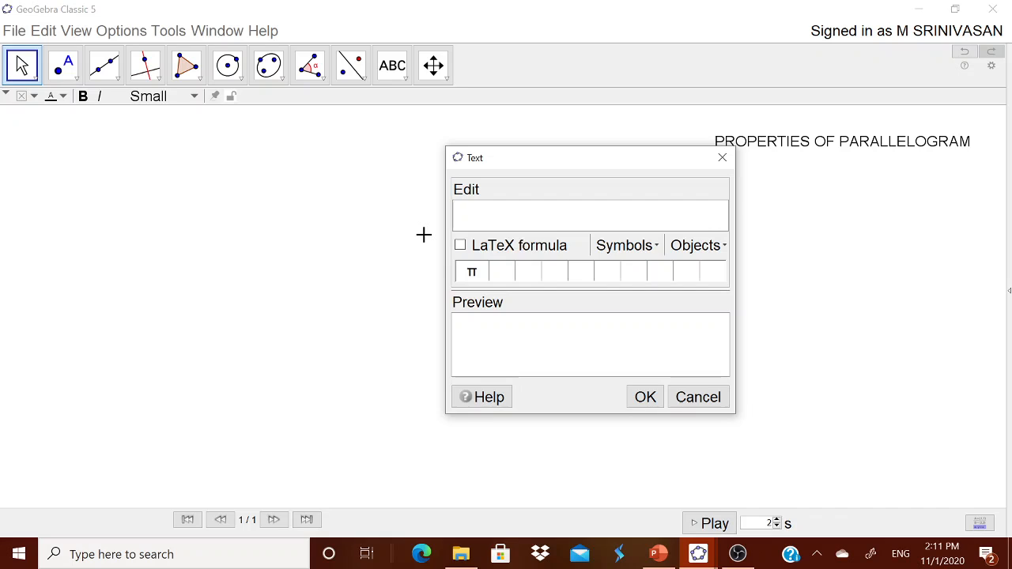
text(Parallel)
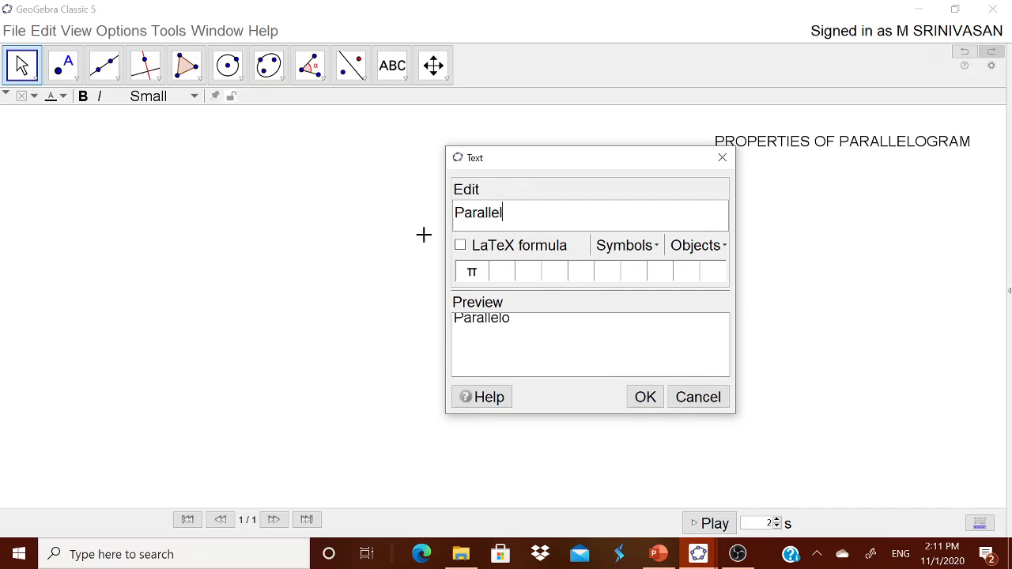
text(ogram is a)
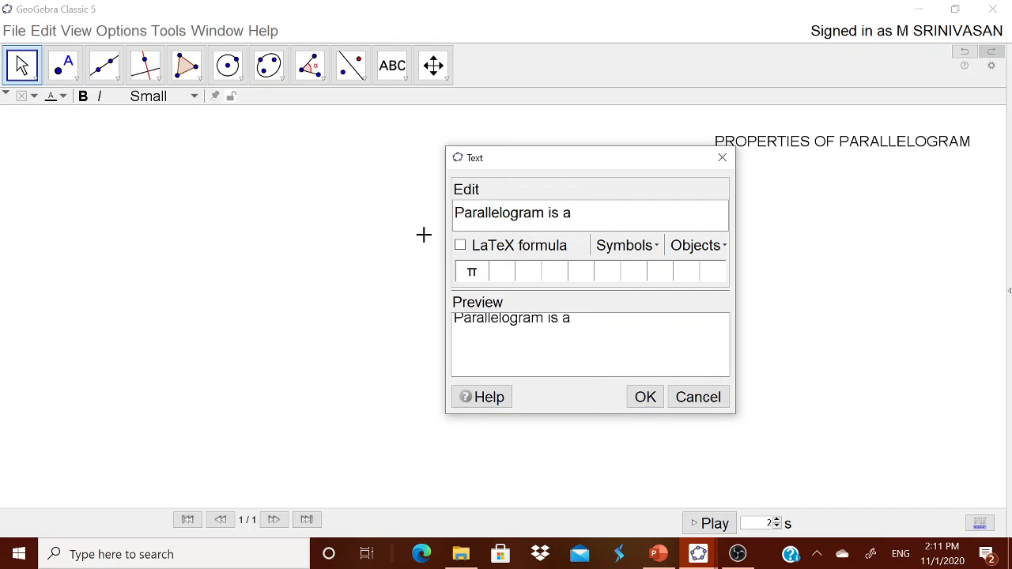
text( quadrilat)
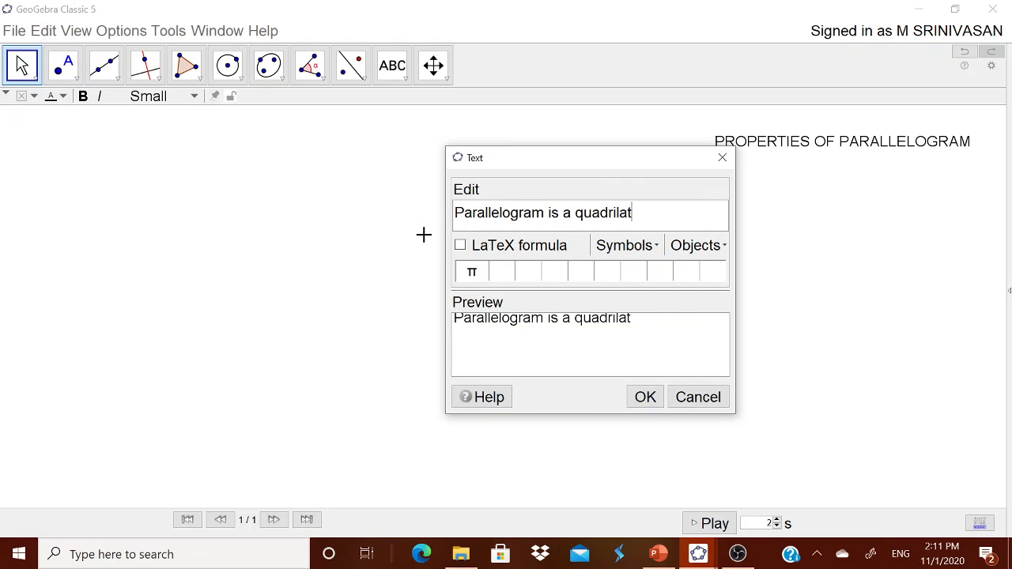
text(eral with two pairs of pr)
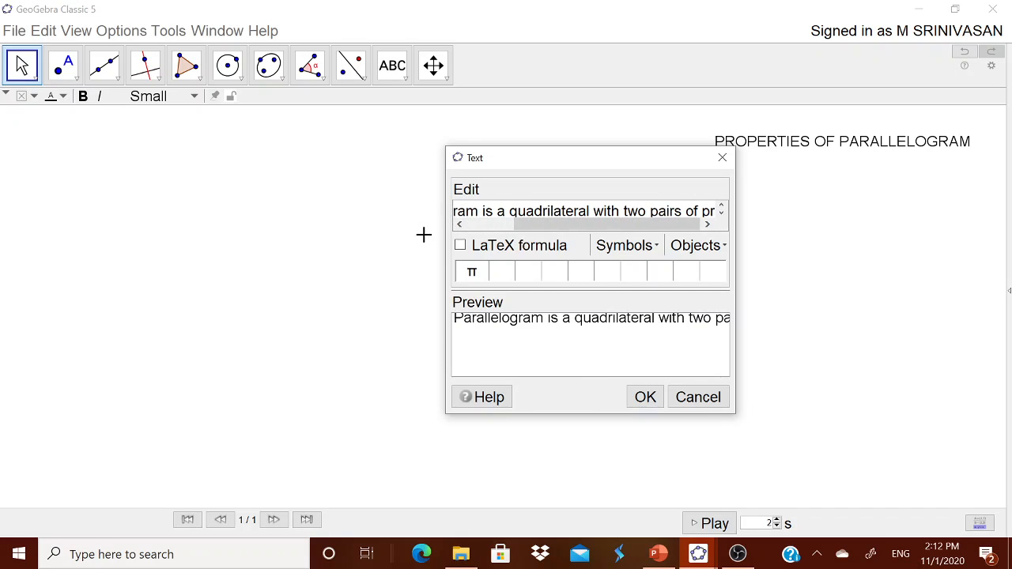
key(BackSpace)
text(arallel si)
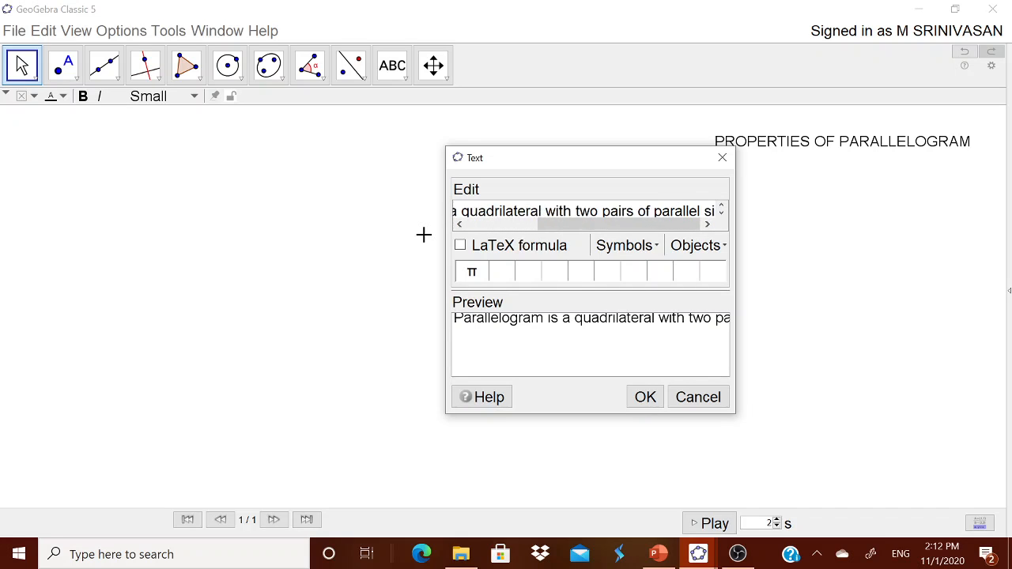
text(des)
click(642, 394)
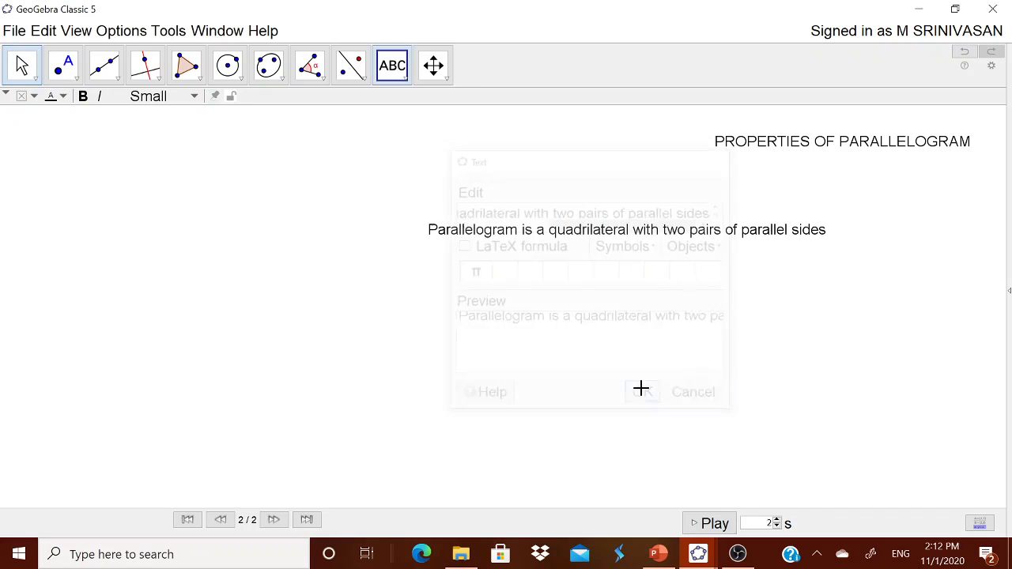
drag(721, 239, 855, 206)
Open the title's properties and set its text size to Medium and its colour to pink 255, 51, 102.
right_click(799, 150)
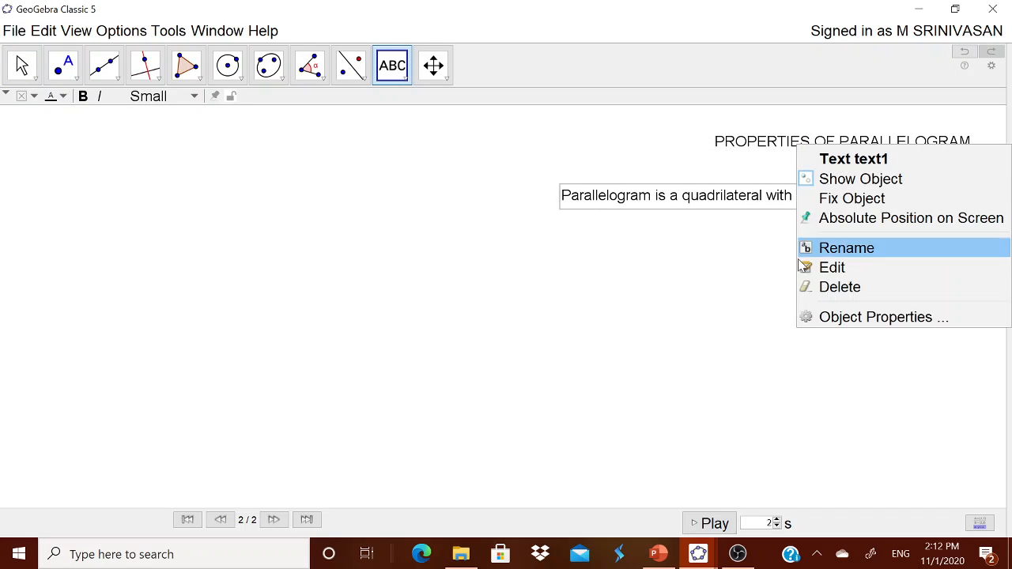
click(811, 314)
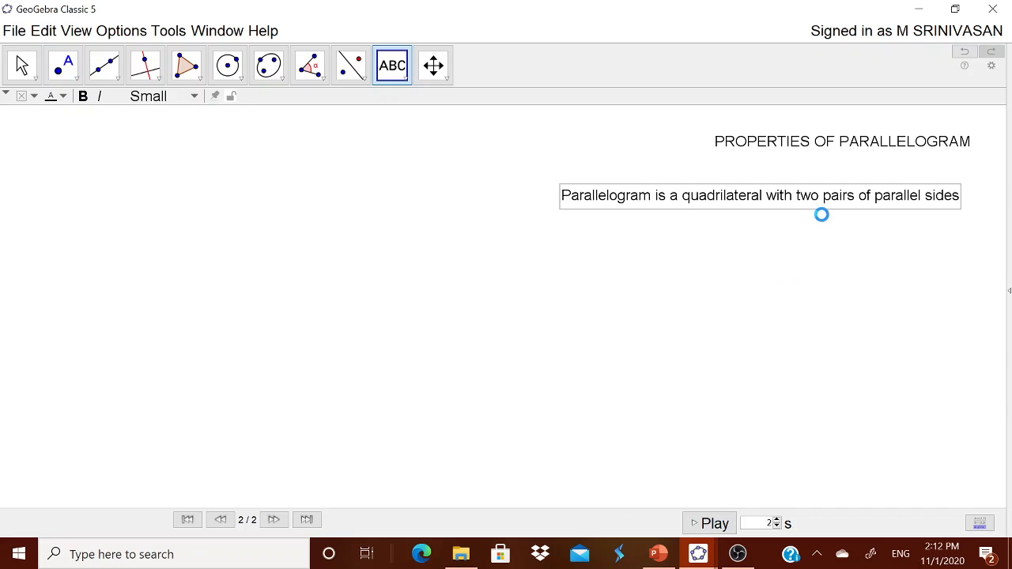
click(870, 162)
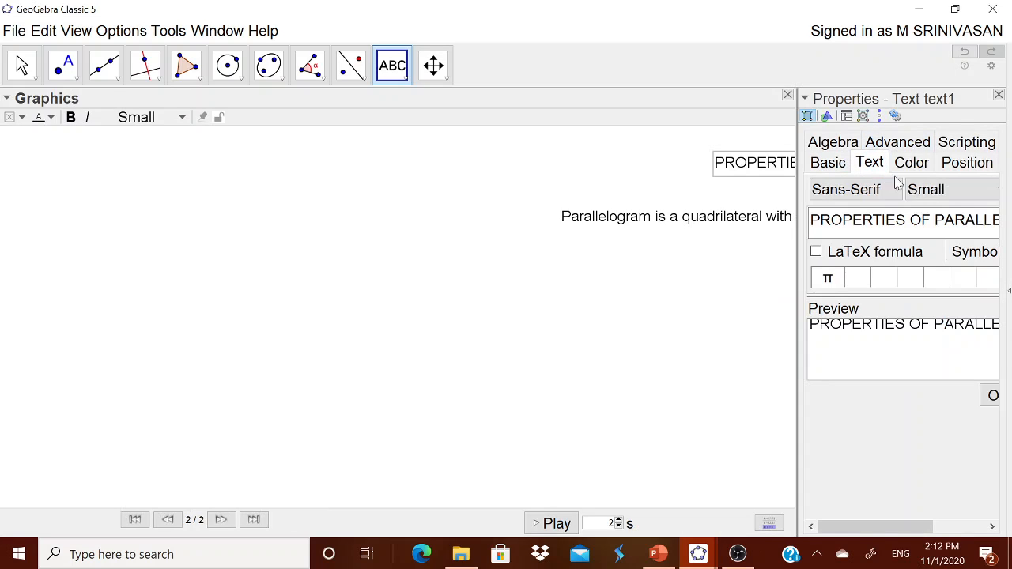
click(927, 190)
click(934, 272)
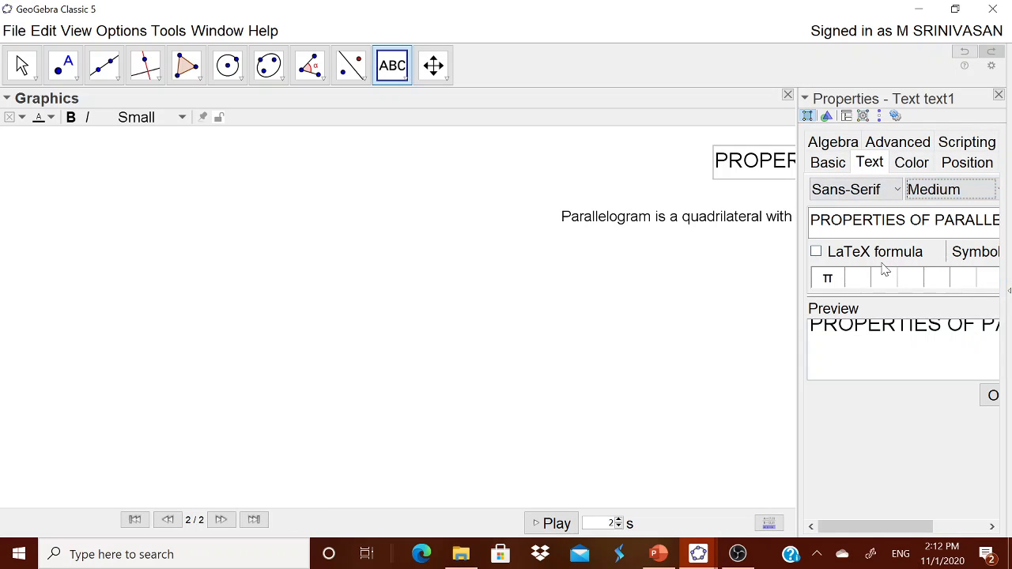
click(912, 162)
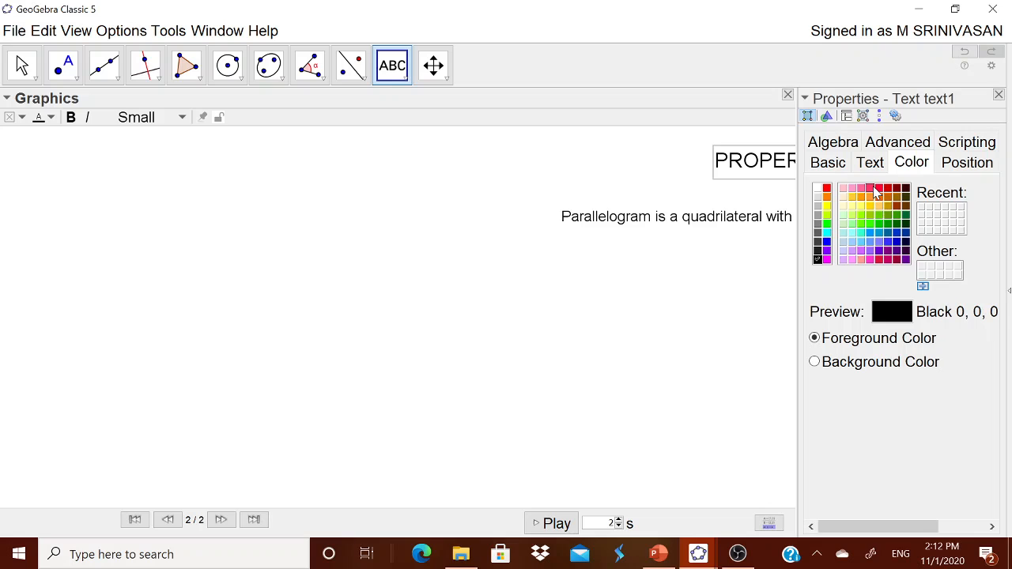
click(870, 188)
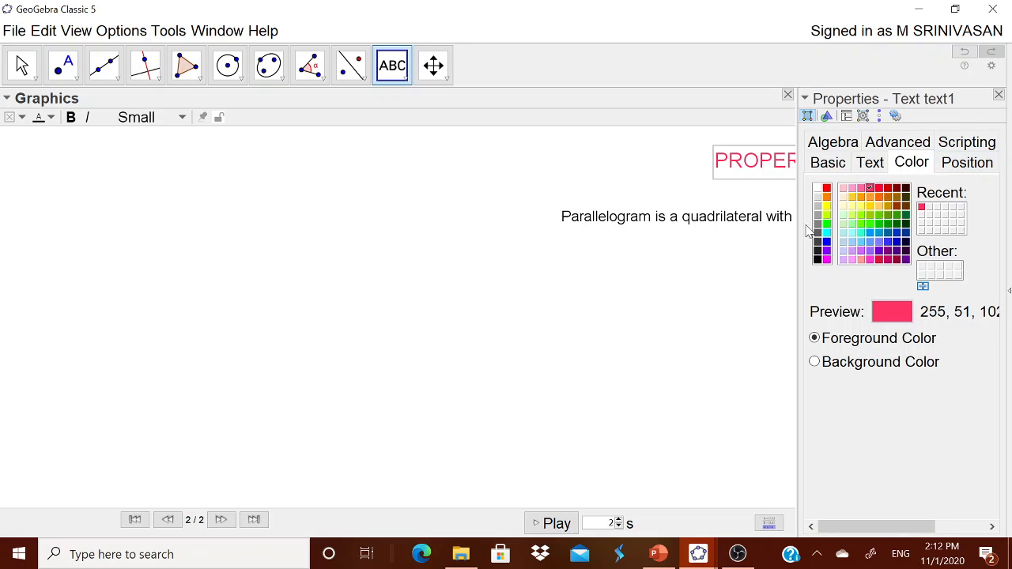
Make the title text bold and close the properties panel.
drag(796, 236, 736, 240)
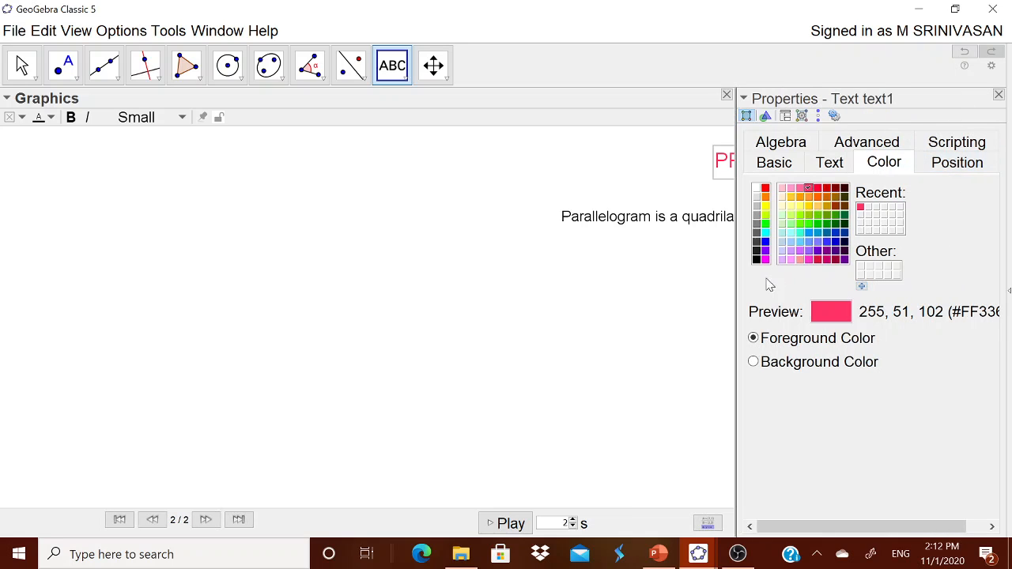
drag(737, 283, 718, 285)
click(758, 164)
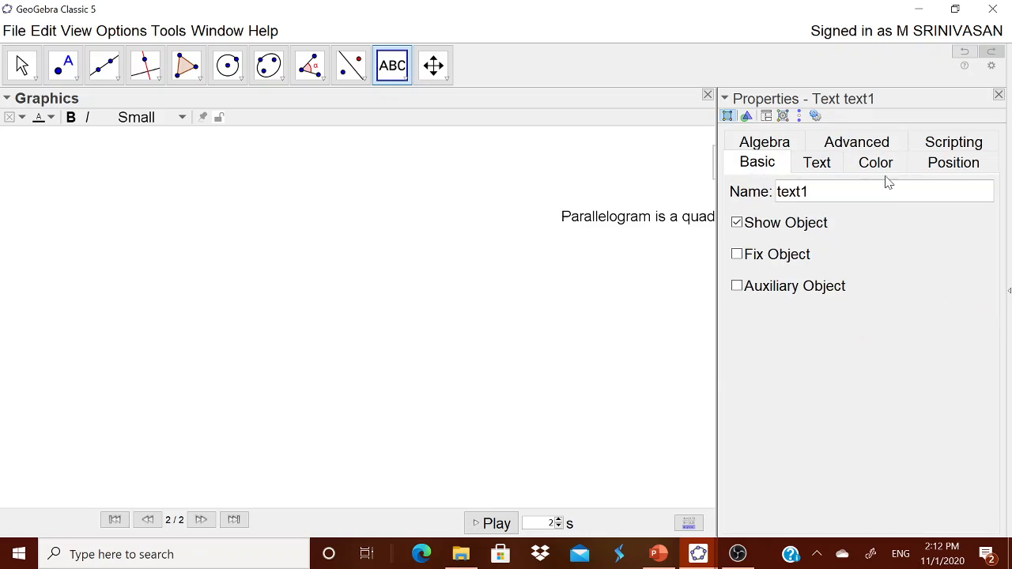
click(816, 166)
click(942, 190)
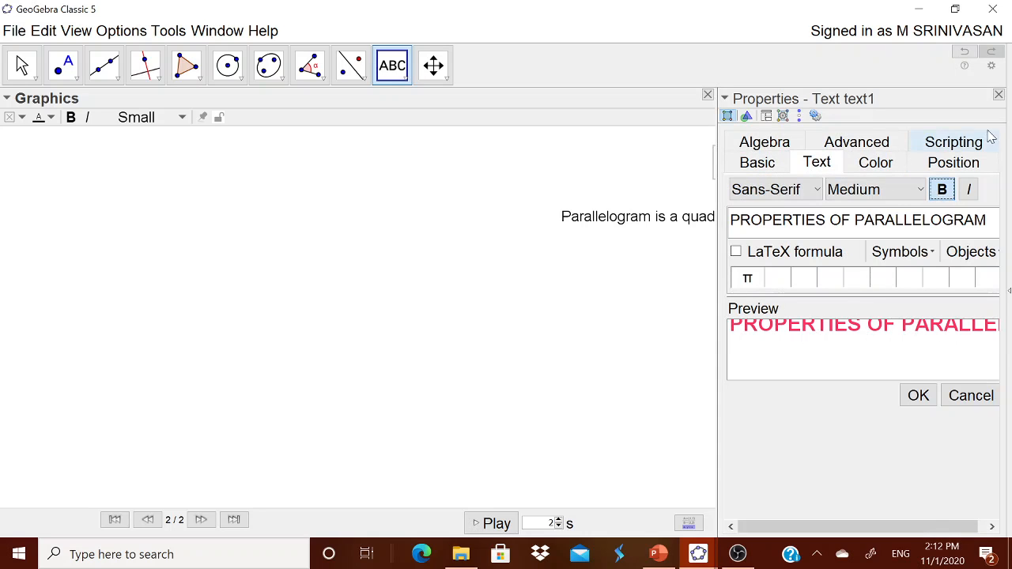
click(999, 95)
Reposition the definition text and the title near the top of the drawing area.
drag(859, 210, 908, 180)
drag(908, 145, 840, 142)
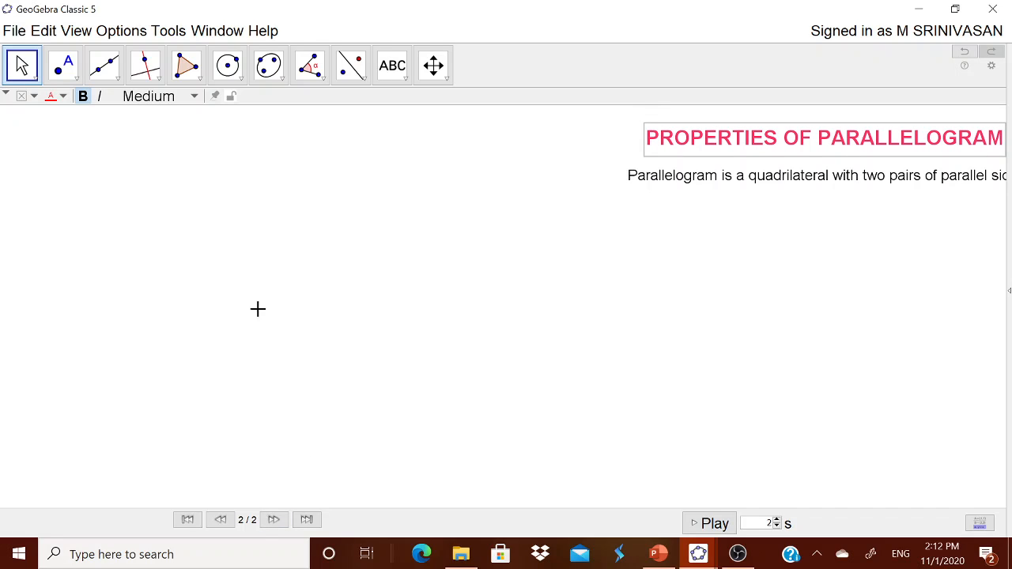
Draw a roughly horizontal segment AB near the bottom of the drawing area.
click(117, 78)
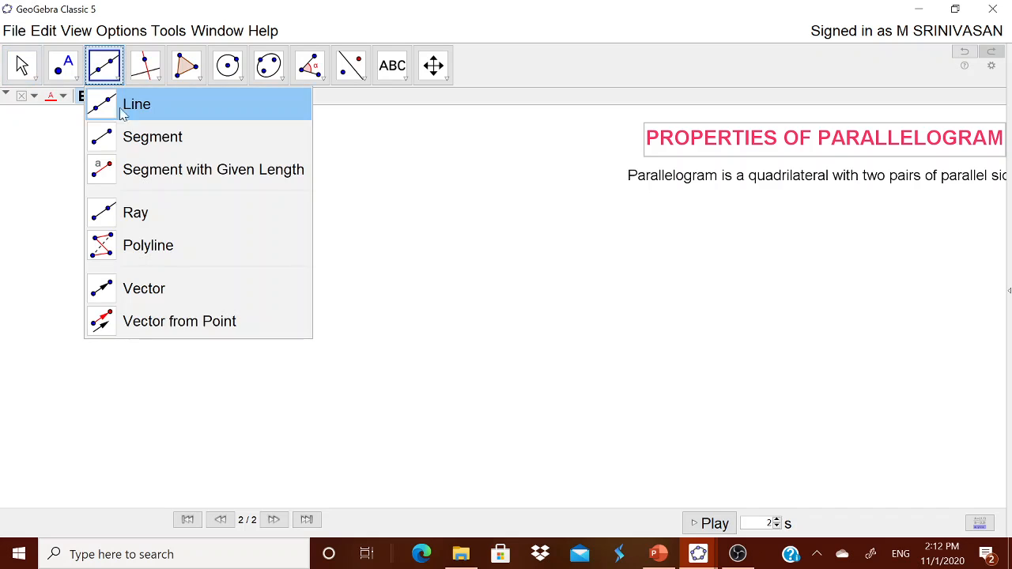
click(128, 137)
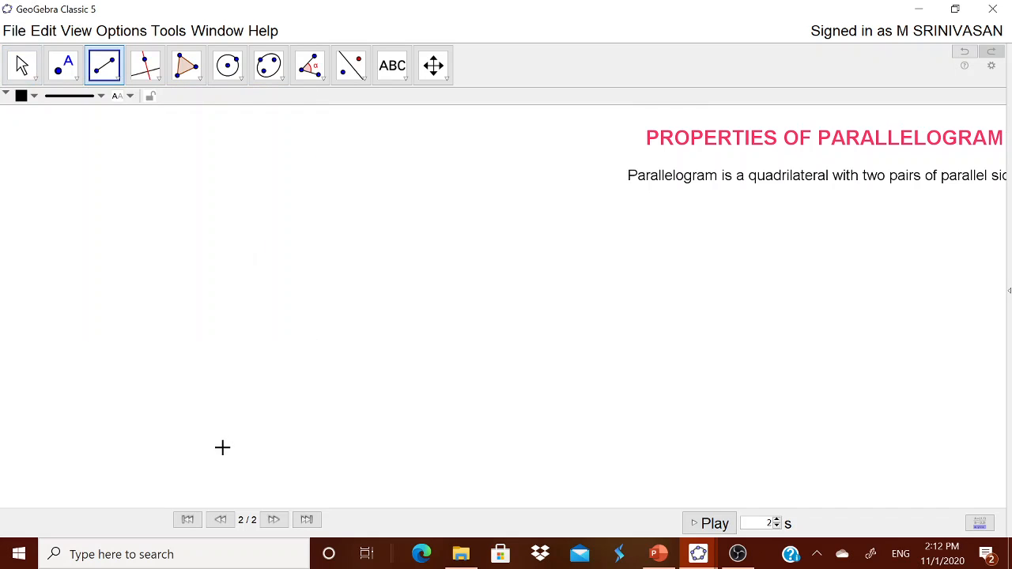
click(128, 430)
click(367, 432)
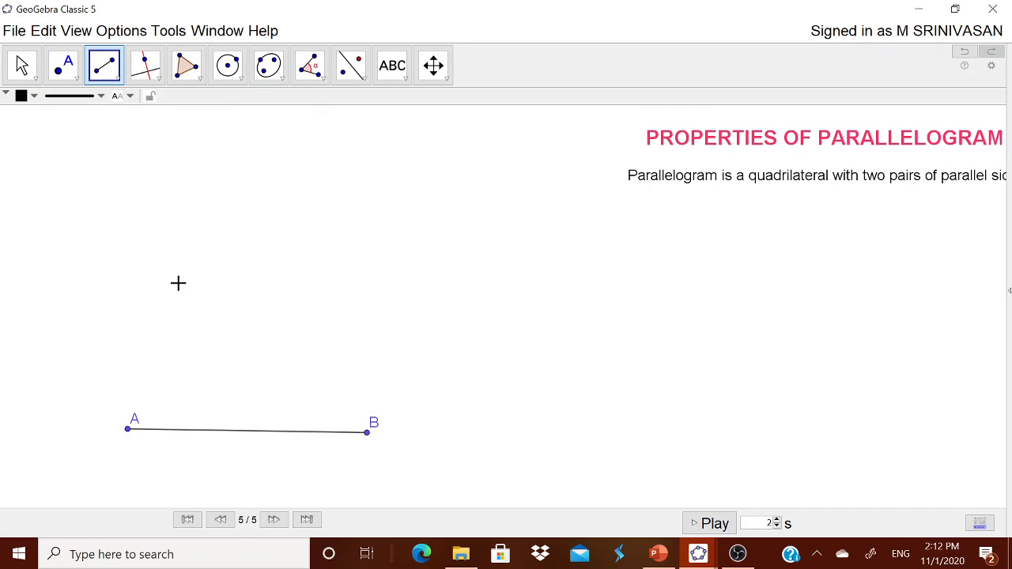
Place a point C above and right of B, then draw a ray from B through C.
click(68, 75)
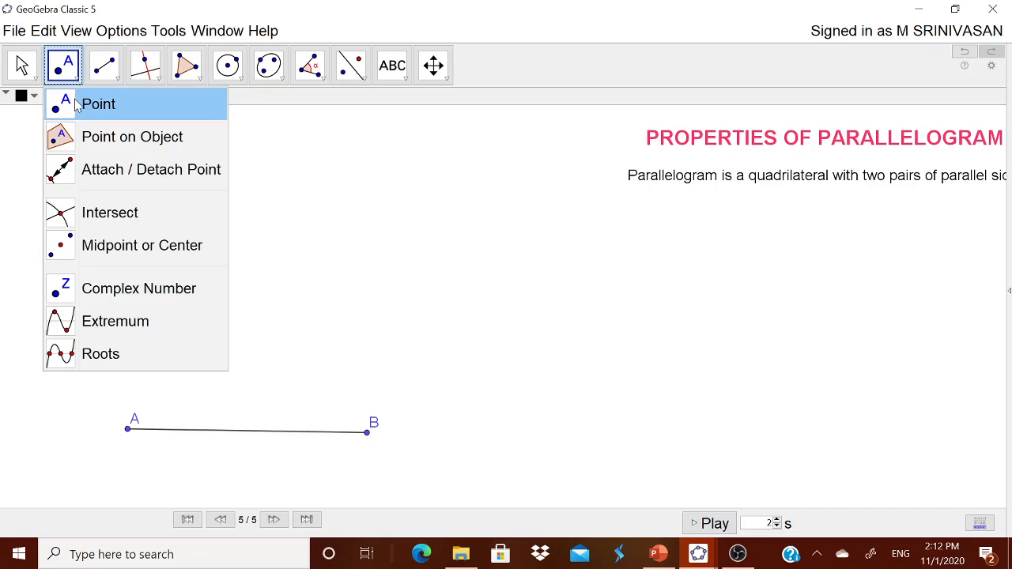
click(95, 102)
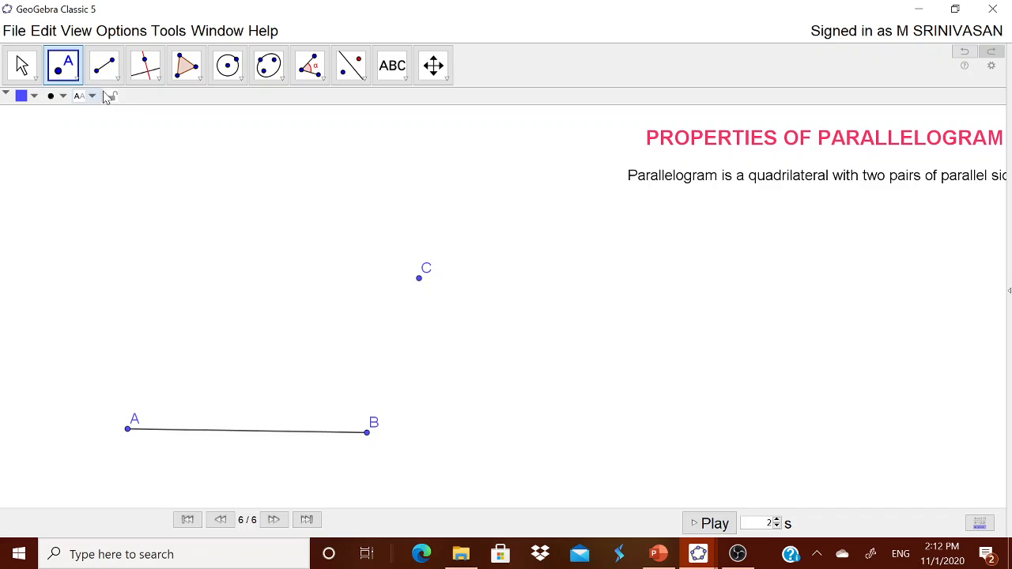
click(105, 67)
click(132, 212)
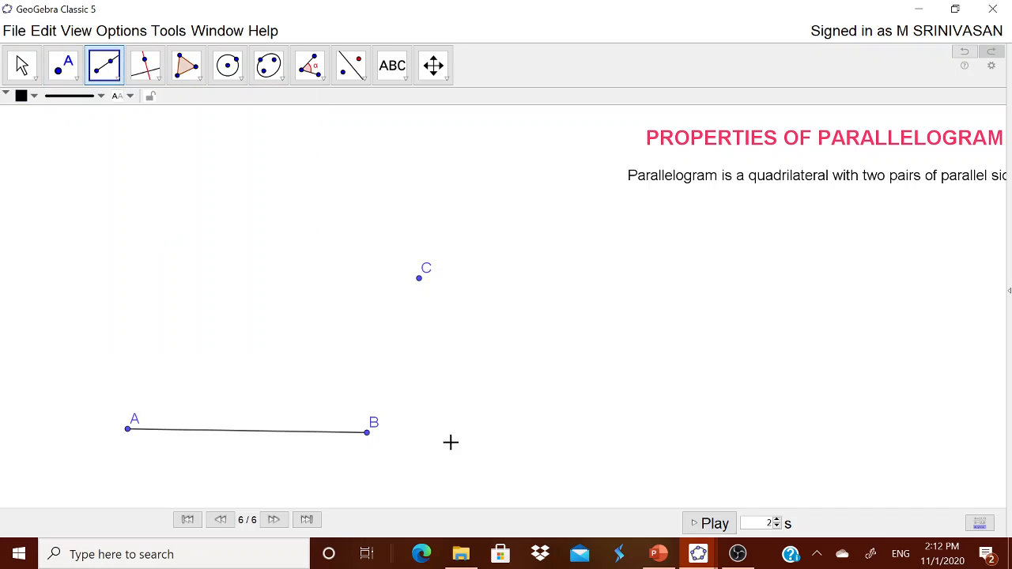
click(369, 432)
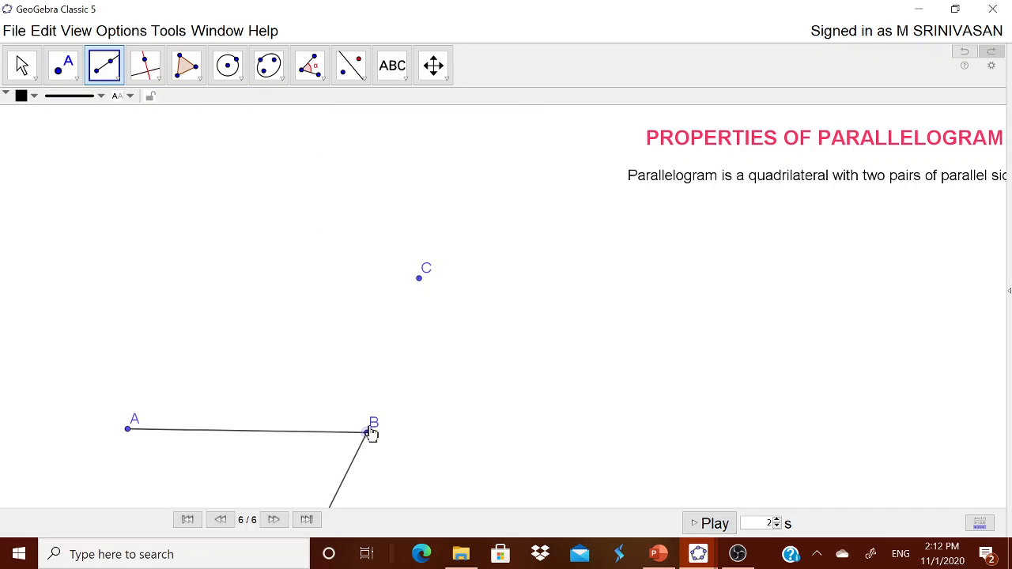
click(420, 280)
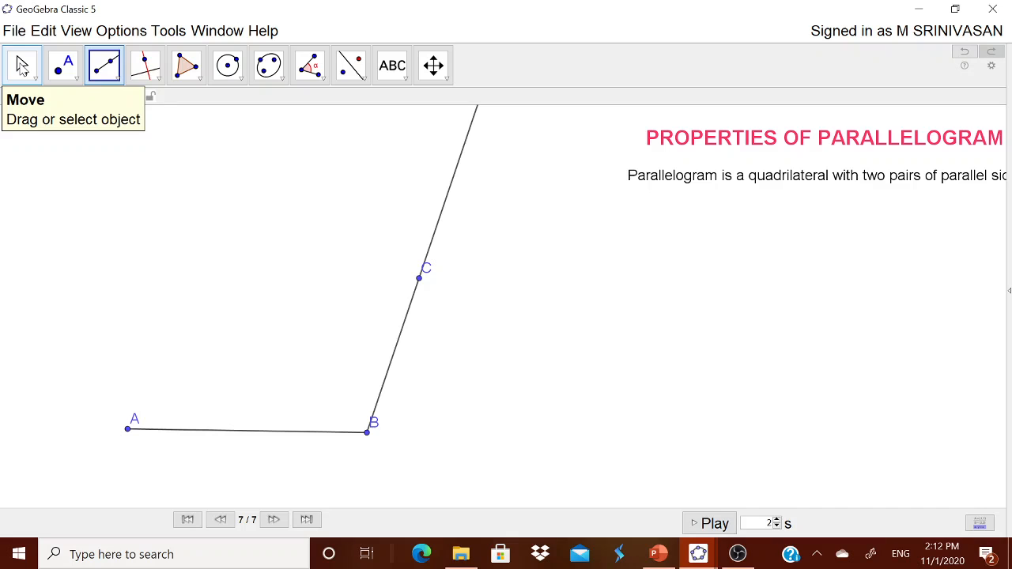
Draw a line through C parallel to segment AB.
click(22, 68)
click(32, 84)
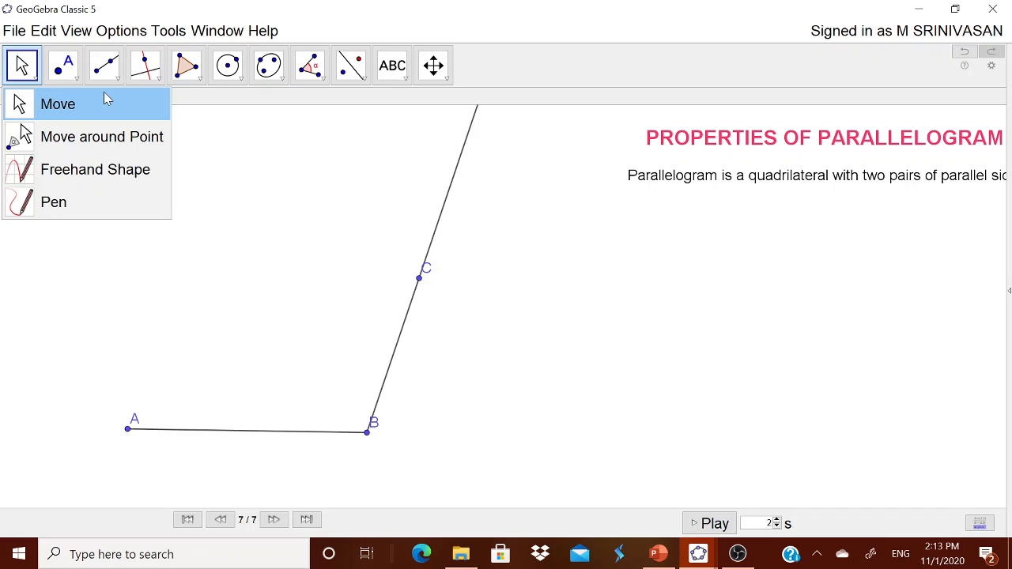
mouse_move(118, 85)
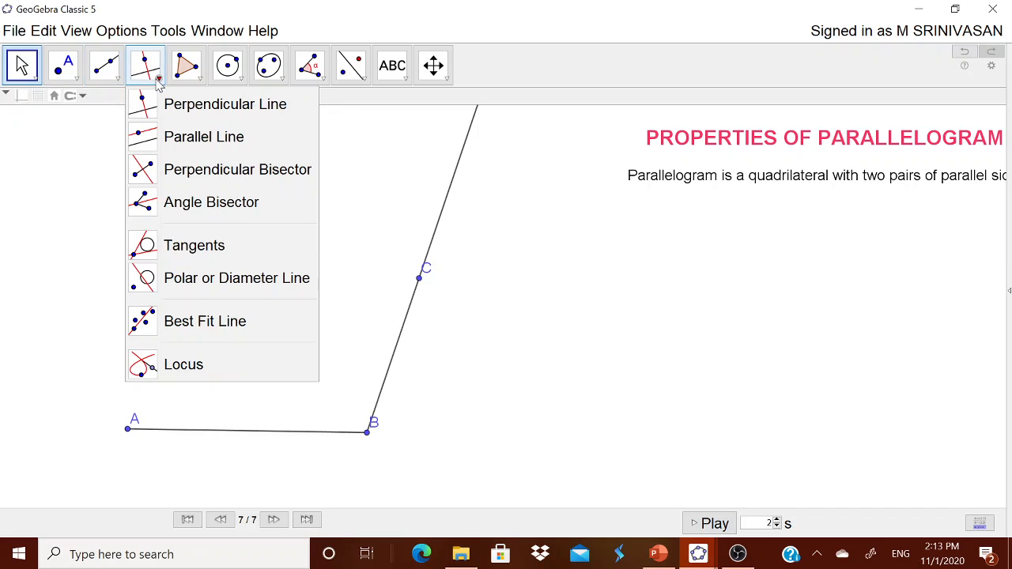
click(176, 137)
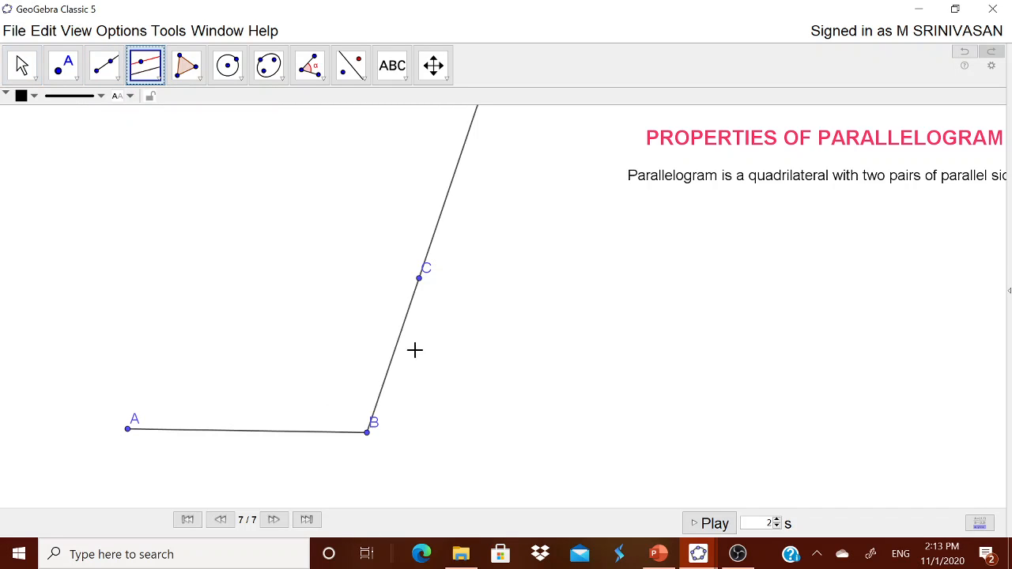
click(287, 432)
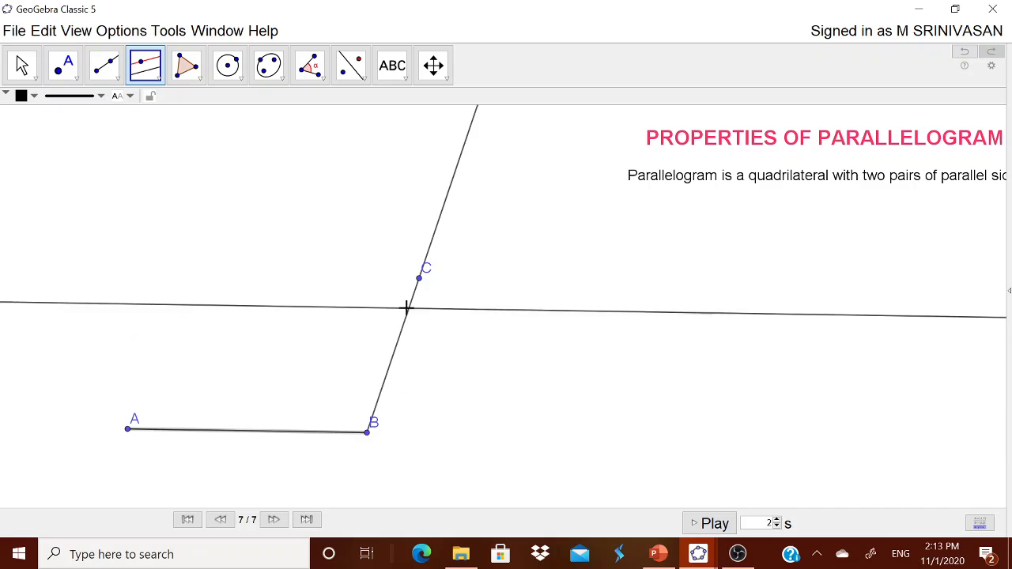
click(419, 279)
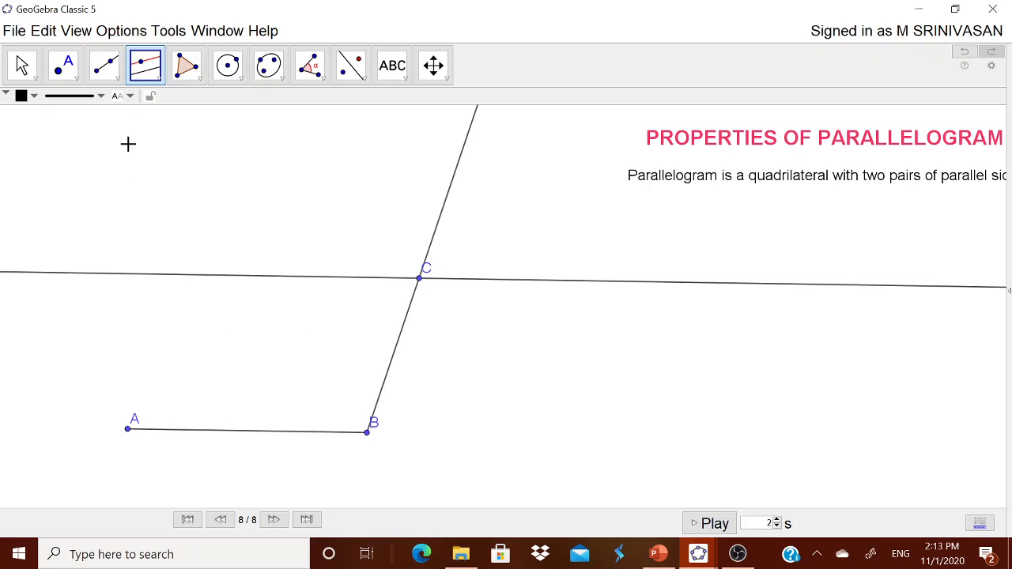
click(127, 429)
click(182, 275)
key(ctrl+z)
Draw a line through A parallel to ray BC.
click(145, 66)
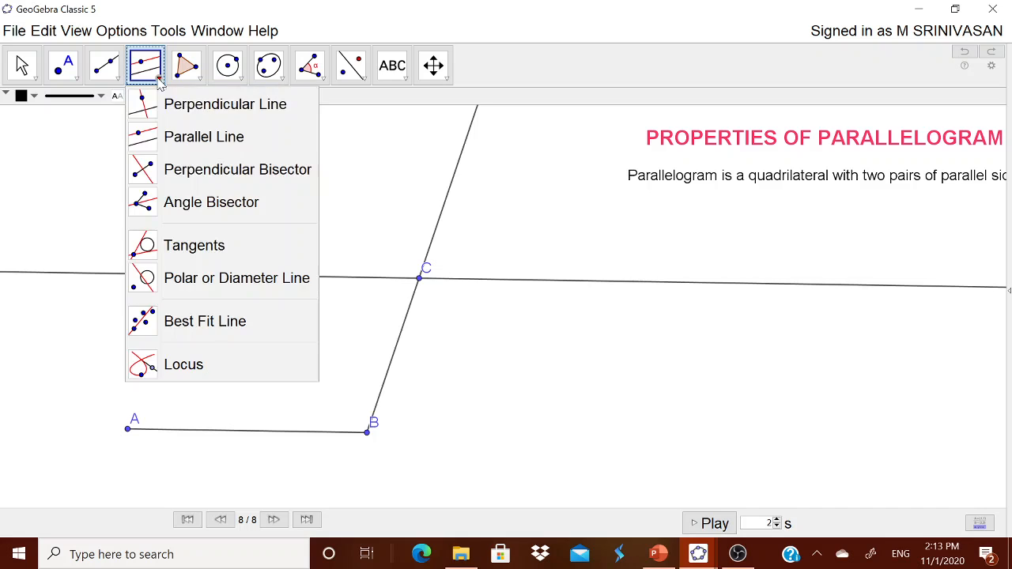
click(182, 139)
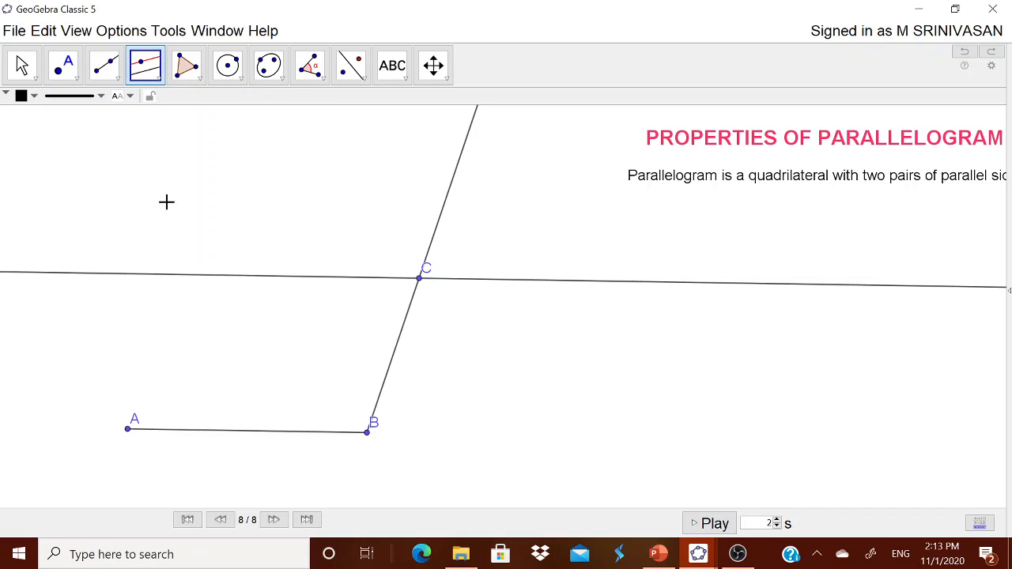
click(129, 431)
click(393, 368)
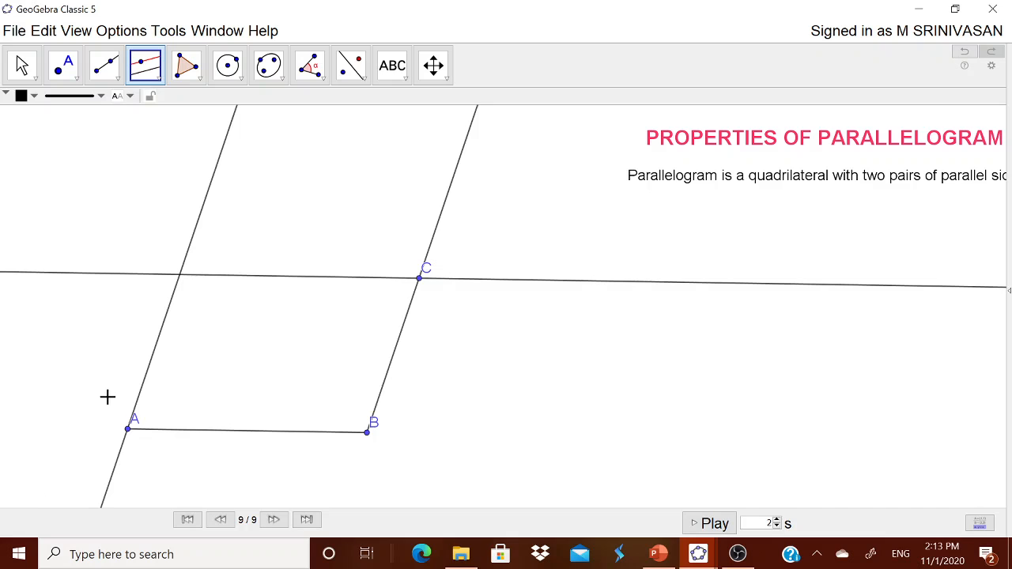
Create point D at the intersection of the two parallel lines.
click(75, 77)
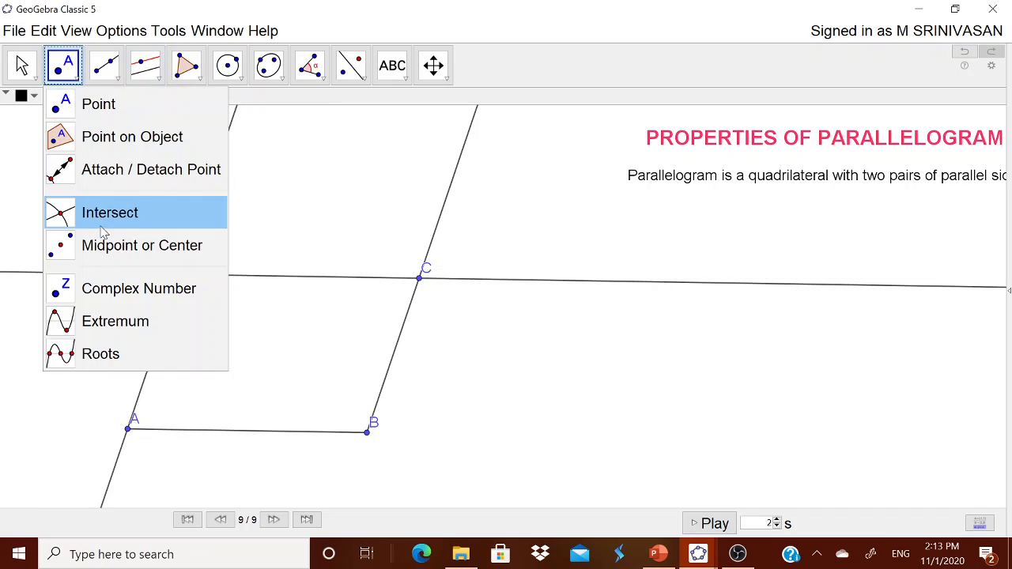
click(121, 214)
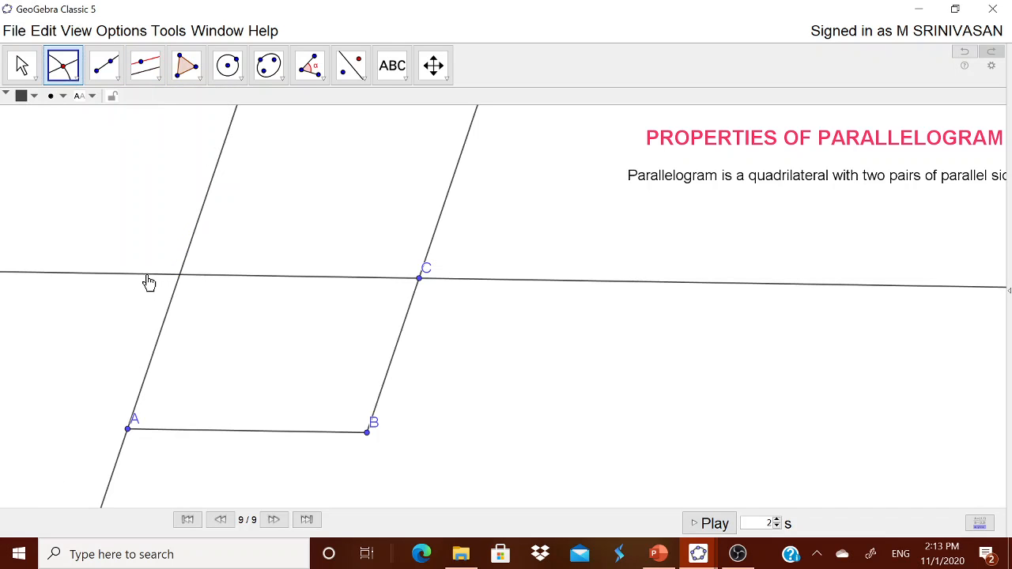
click(150, 280)
click(190, 256)
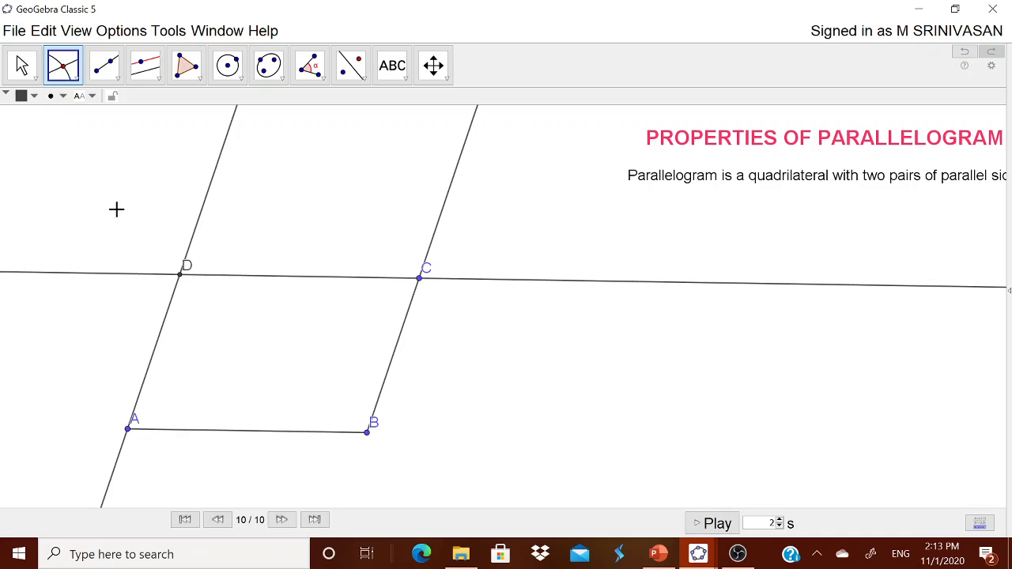
key(Escape)
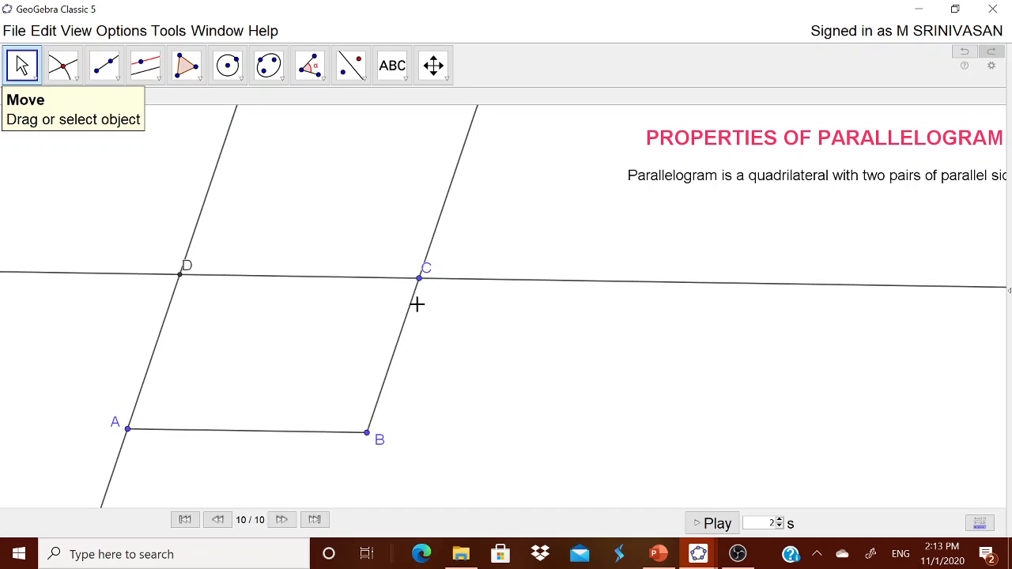
Move the labels of C and D below their points.
mouse_move(430, 273)
mouse_down()
mouse_move(440, 283)
mouse_move(433, 293)
mouse_up()
drag(187, 269, 163, 291)
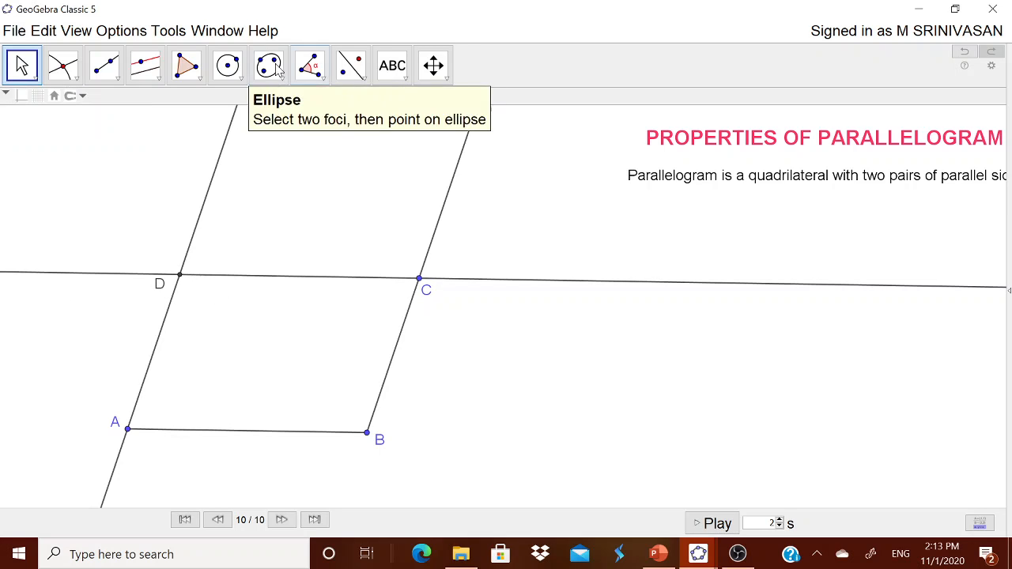
Create polygon ABCD by connecting A, B, C, D and back to A.
click(198, 79)
click(207, 103)
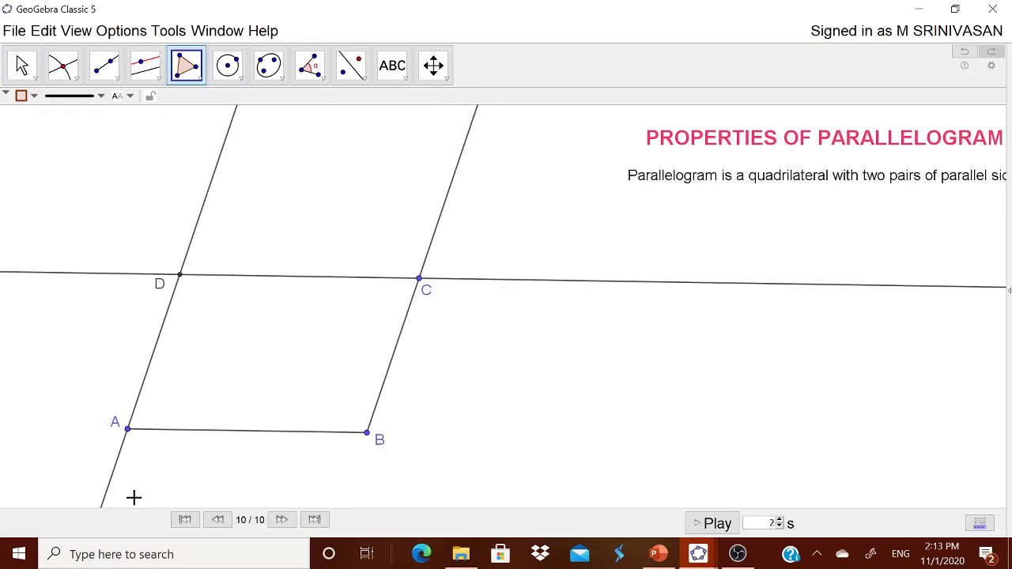
click(129, 431)
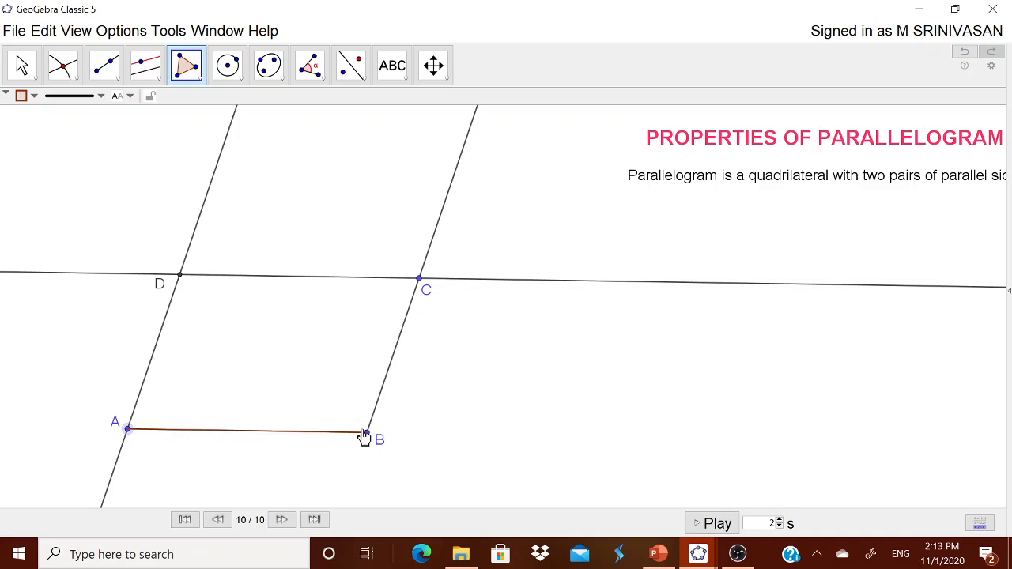
click(367, 432)
click(419, 279)
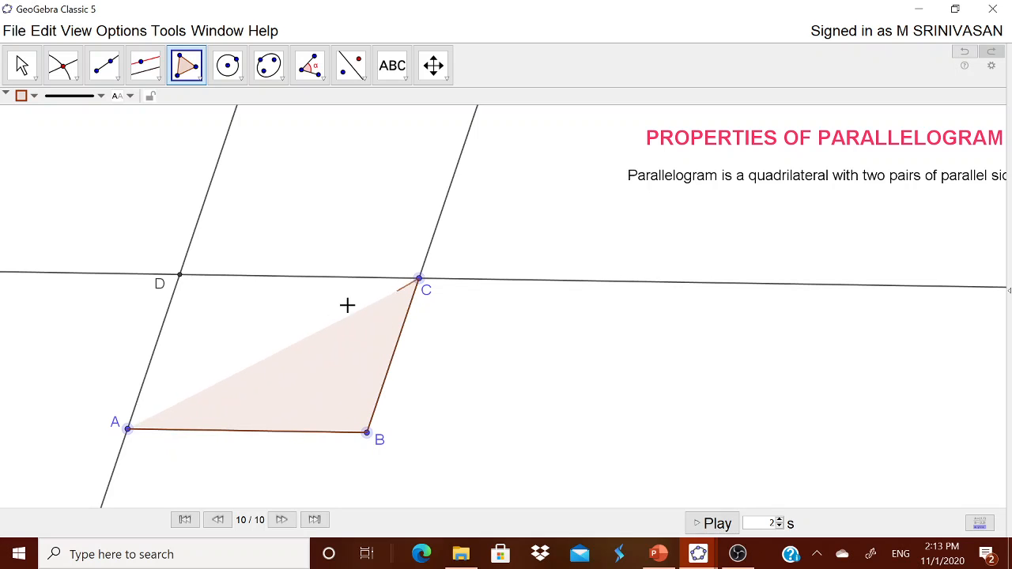
click(180, 276)
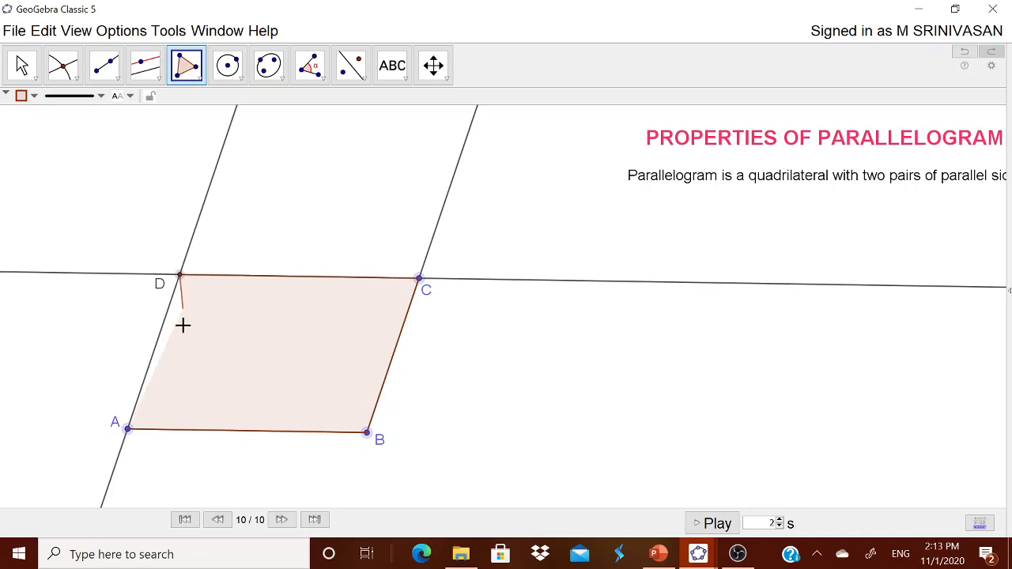
click(129, 431)
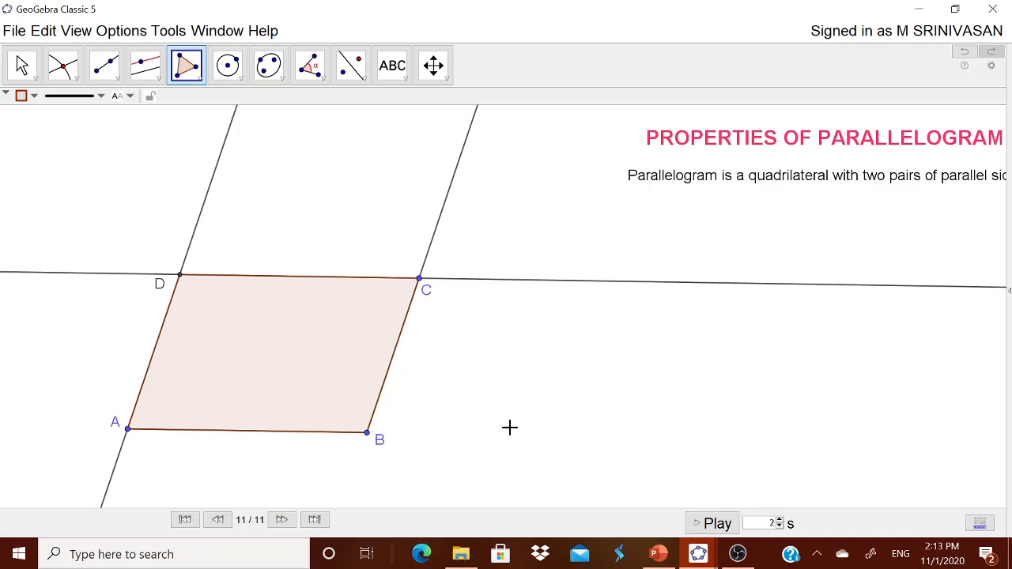
key(Escape)
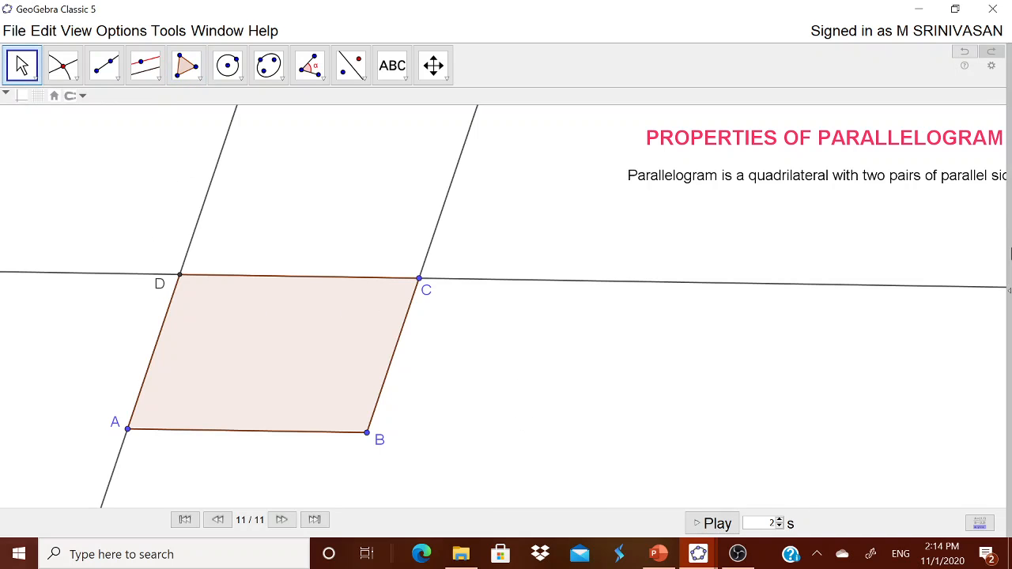
Hide the two parallel lines and ray BC, then drag B down and right to reshape the parallelogram.
right_click(488, 288)
click(500, 311)
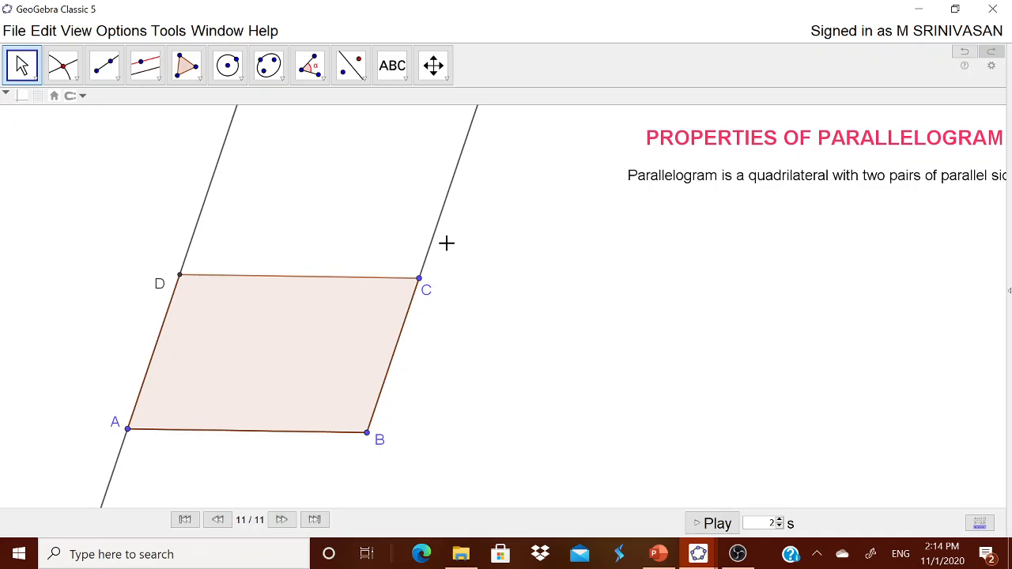
right_click(435, 245)
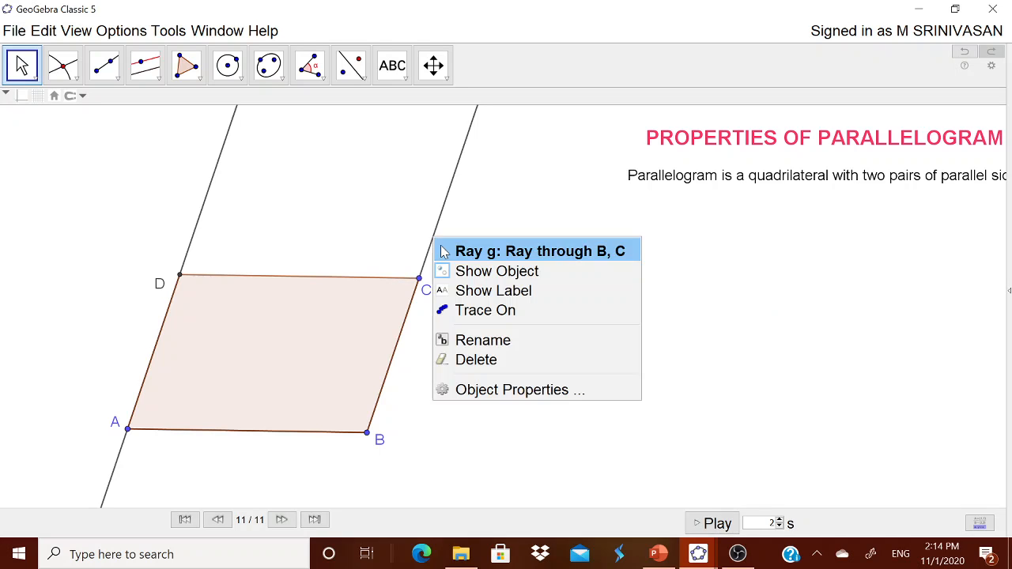
click(475, 271)
right_click(198, 236)
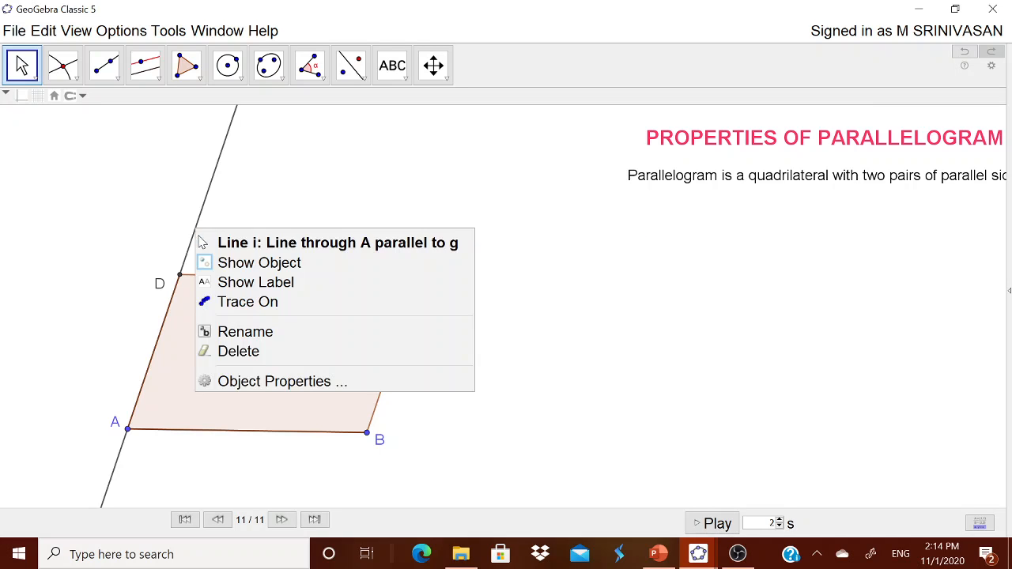
click(249, 263)
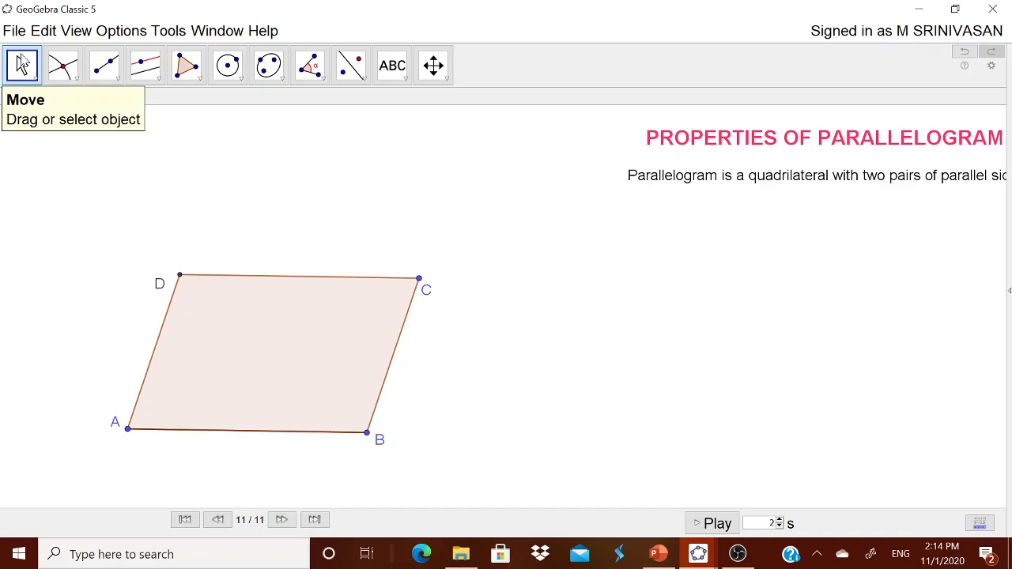
drag(367, 433, 415, 450)
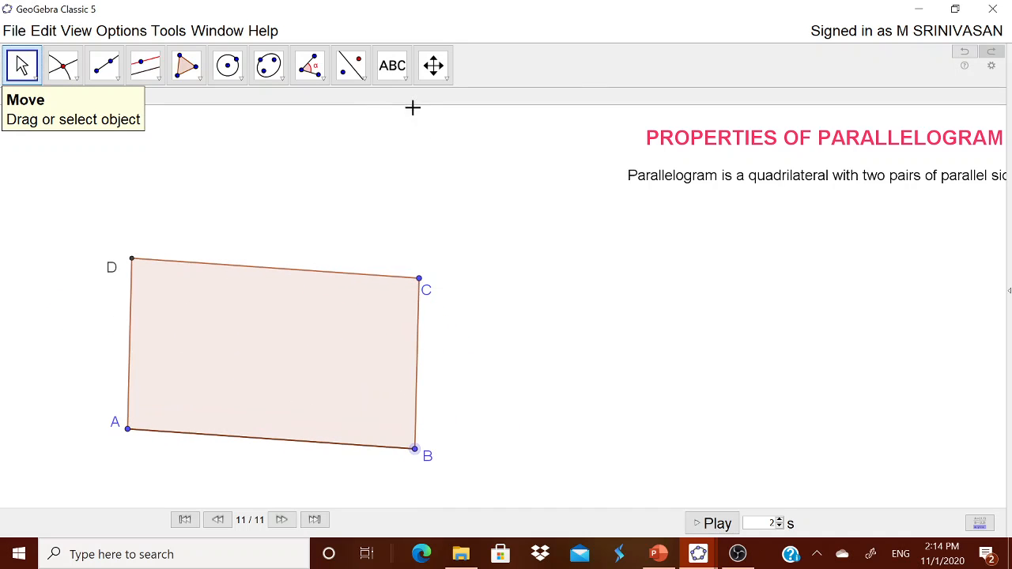
Add the text "The opposite sides of equal in length" below the definition.
click(394, 69)
click(424, 136)
click(618, 238)
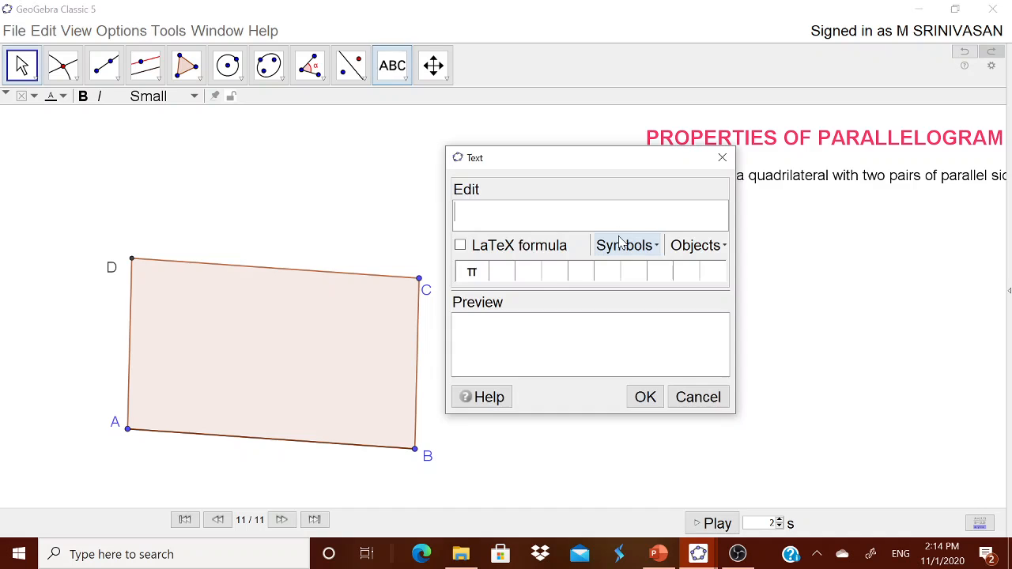
text(The)
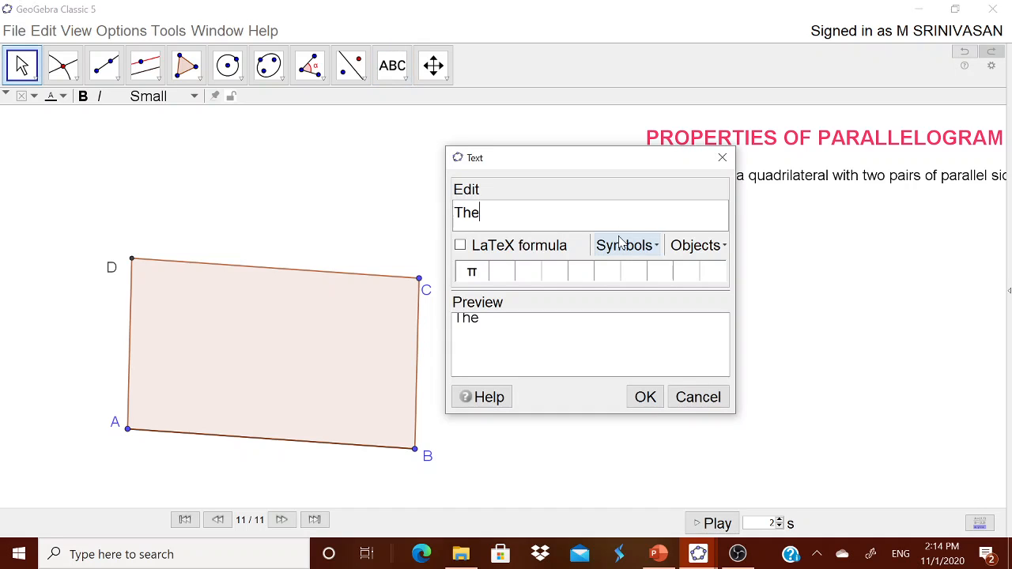
text( opposite )
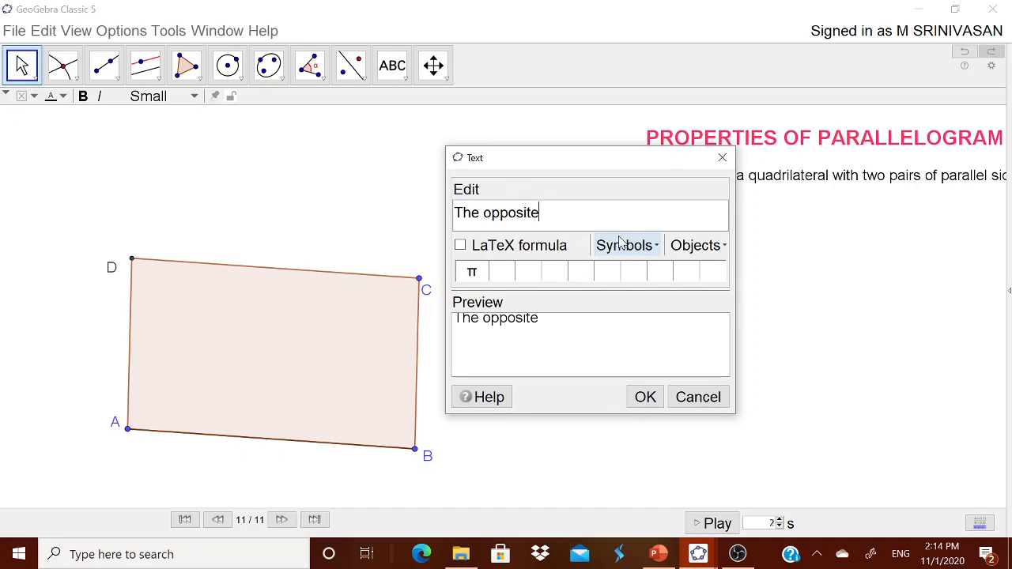
text(sides of ea)
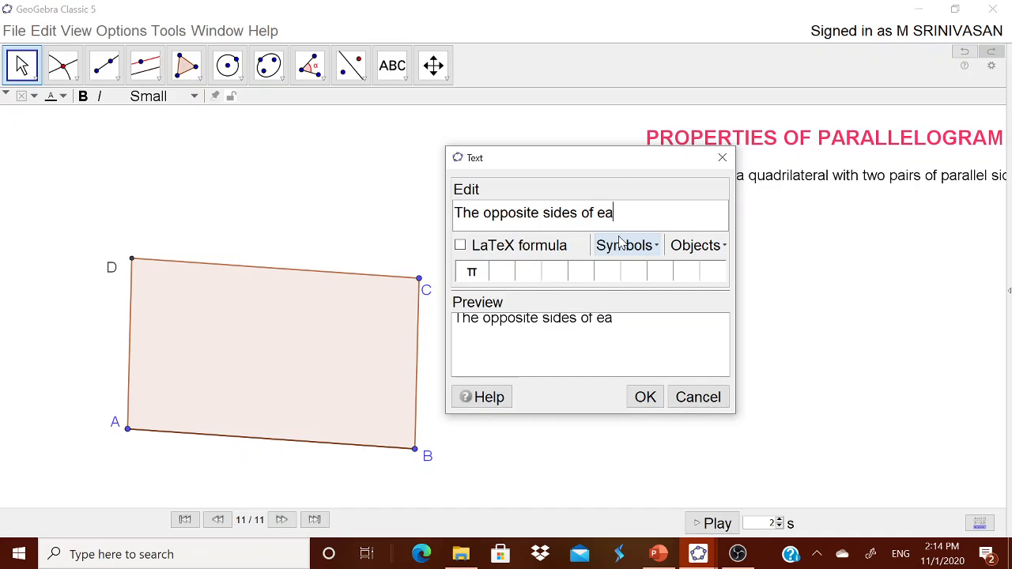
key(BackSpace)
text(qual in l)
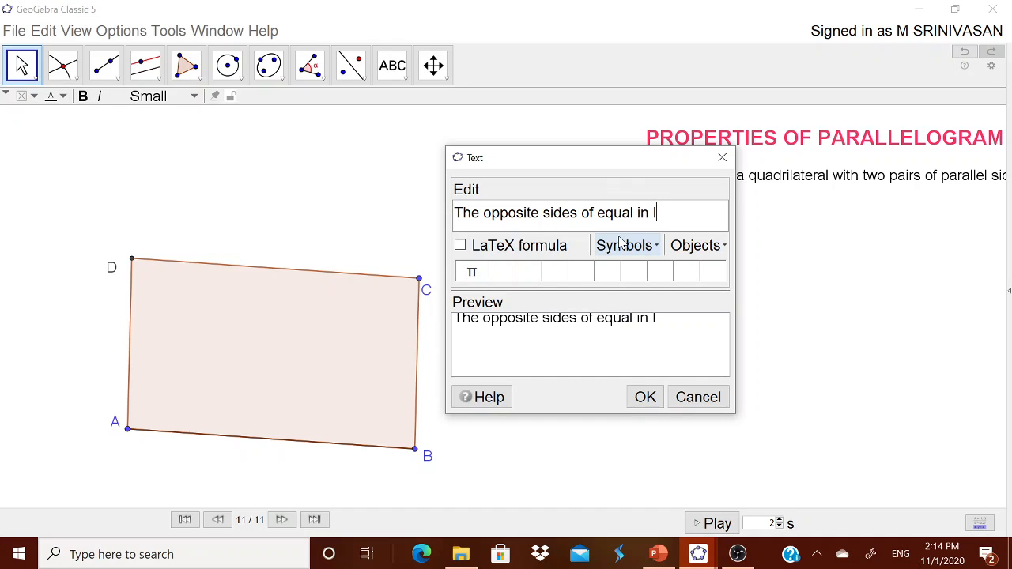
text(ength)
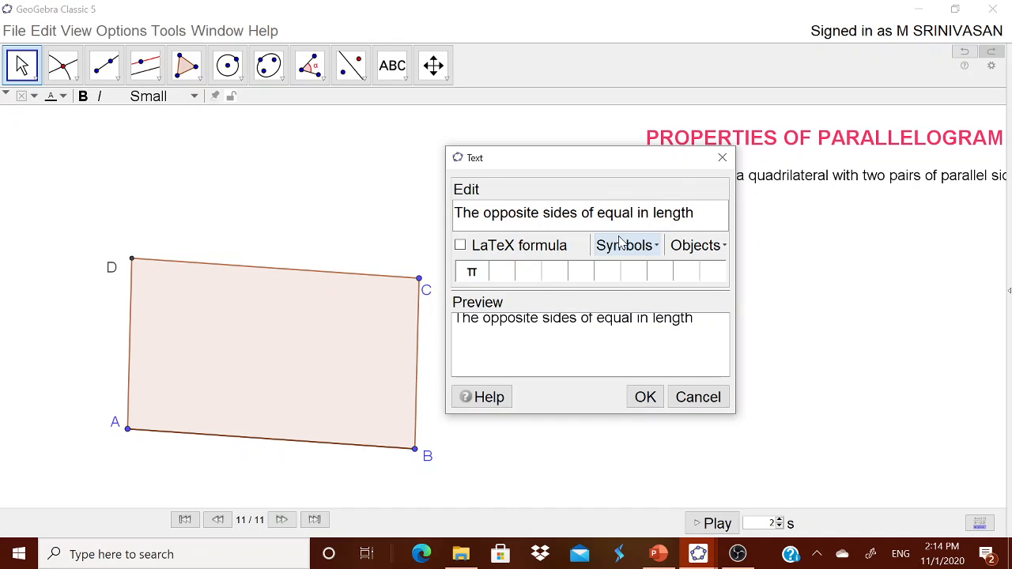
click(642, 405)
drag(799, 231, 828, 226)
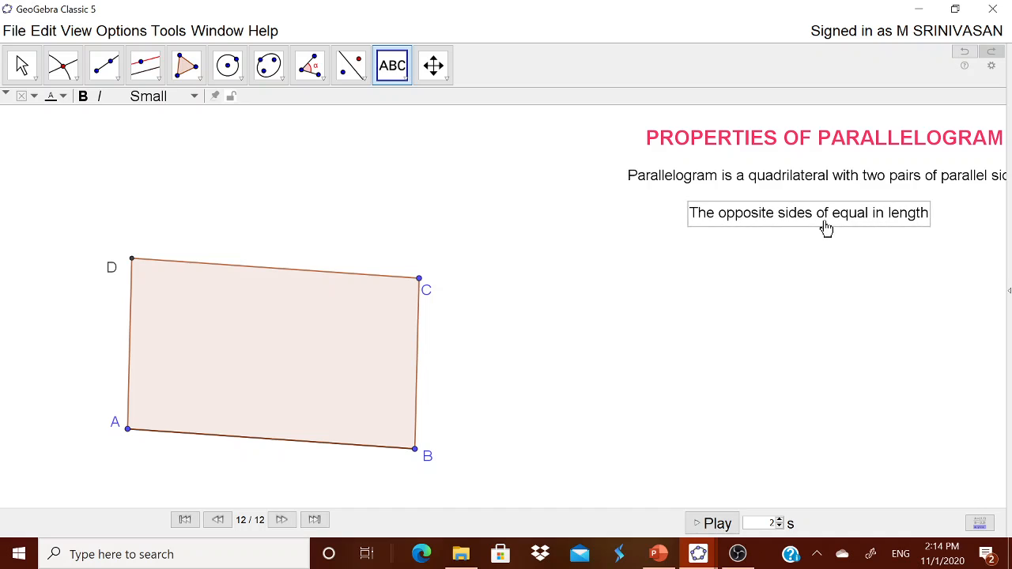
Add the text "AB = CD ; AD = BC" to the right of the parallelogram.
click(567, 334)
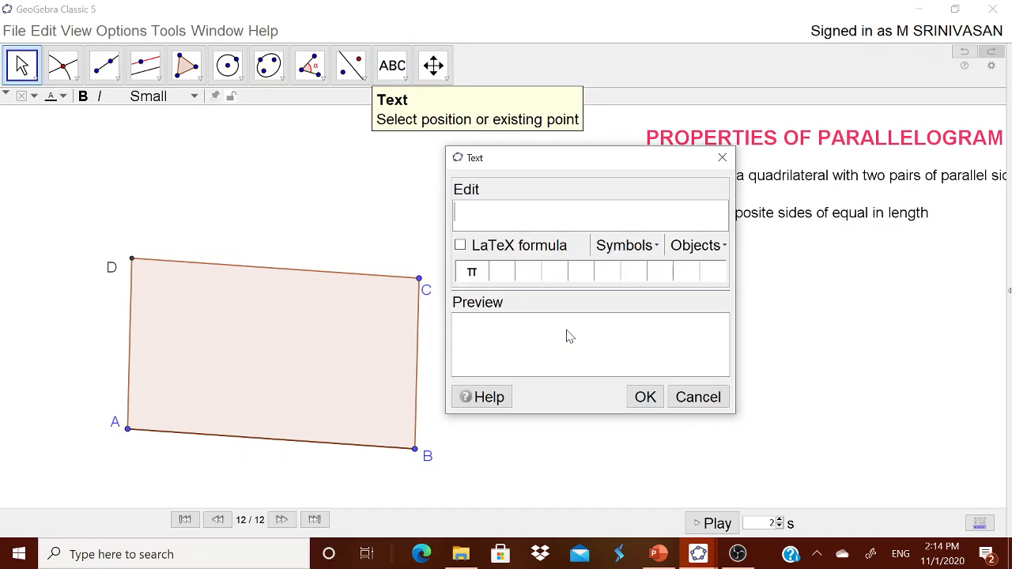
text(ab)
key(BackSpace)
text(B = CD)
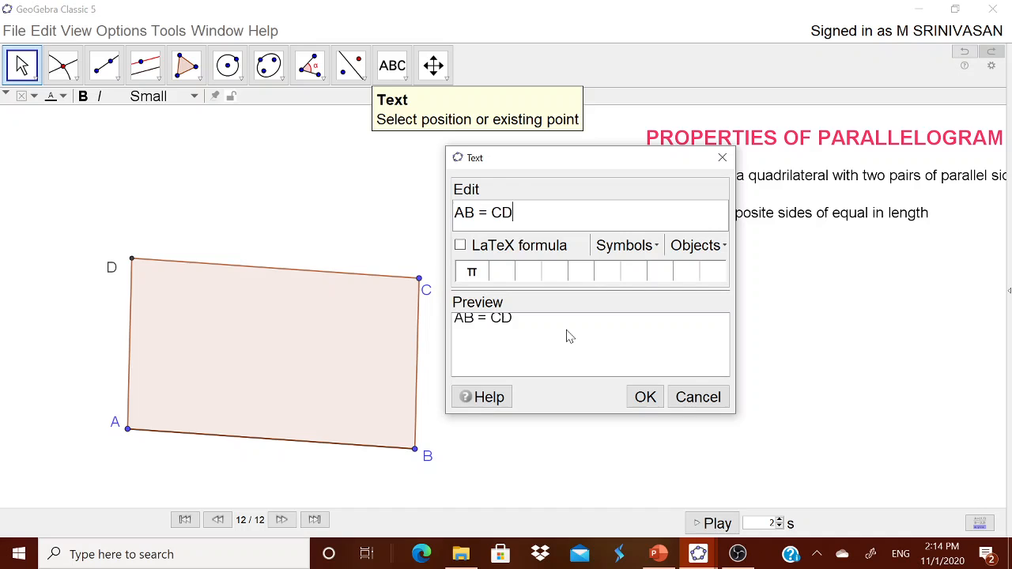
text( ; AD = BC)
click(626, 393)
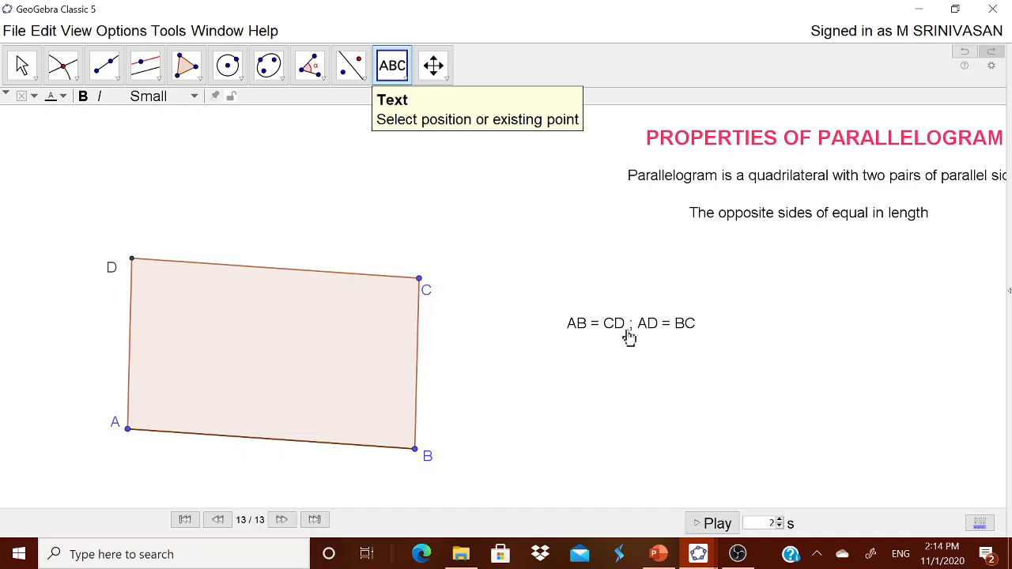
Move the "AB = CD ; AD = BC" text up to sit just below the opposite-sides statement.
drag(629, 338, 791, 252)
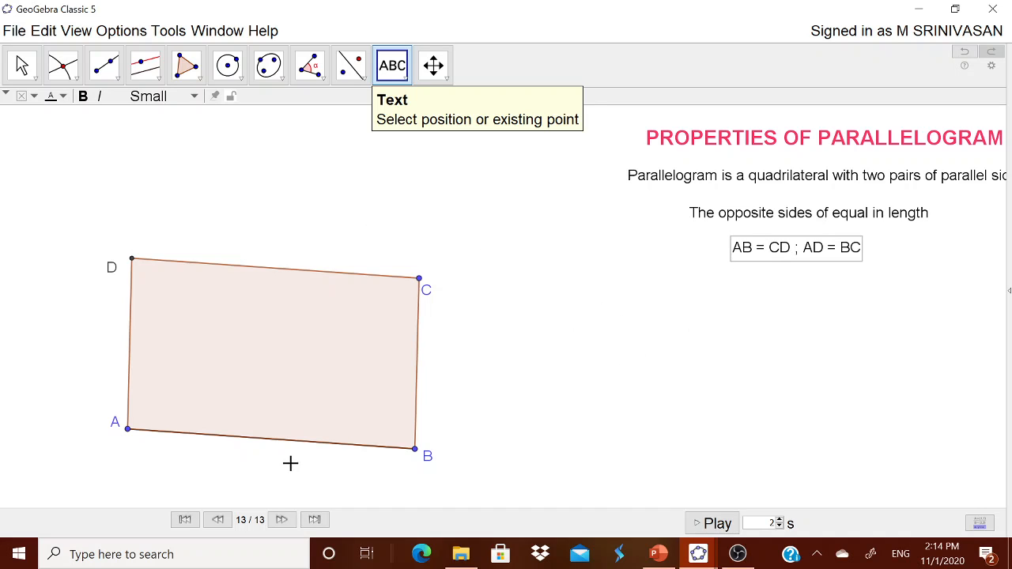
key(Escape)
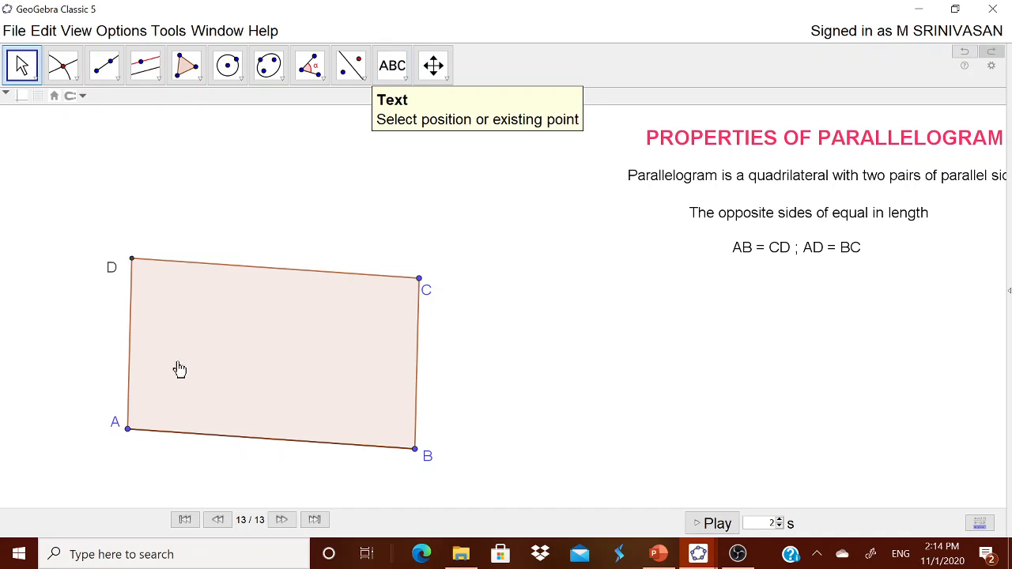
Open the properties of segment AB and show its label as Name & Value.
click(206, 436)
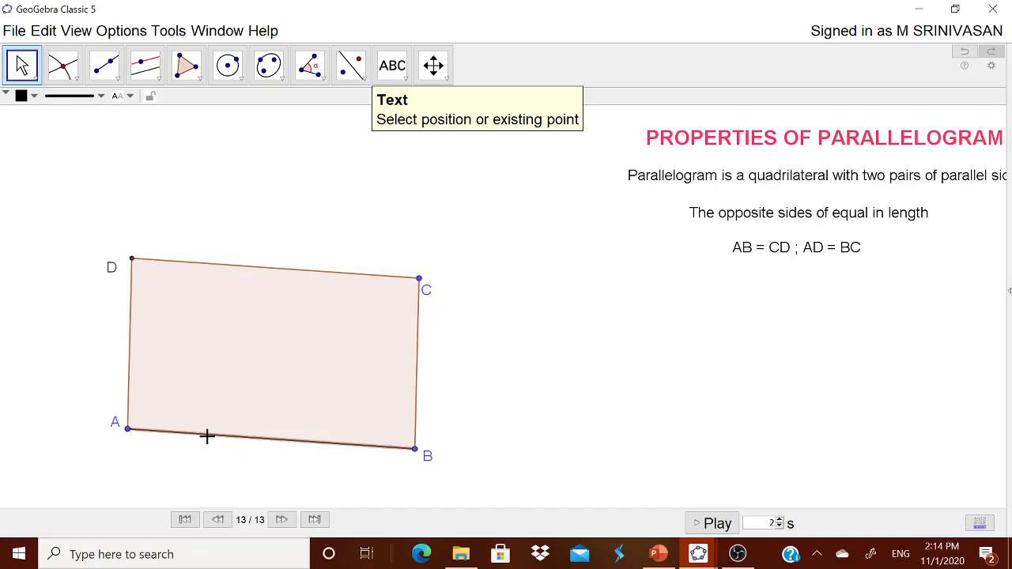
right_click(210, 443)
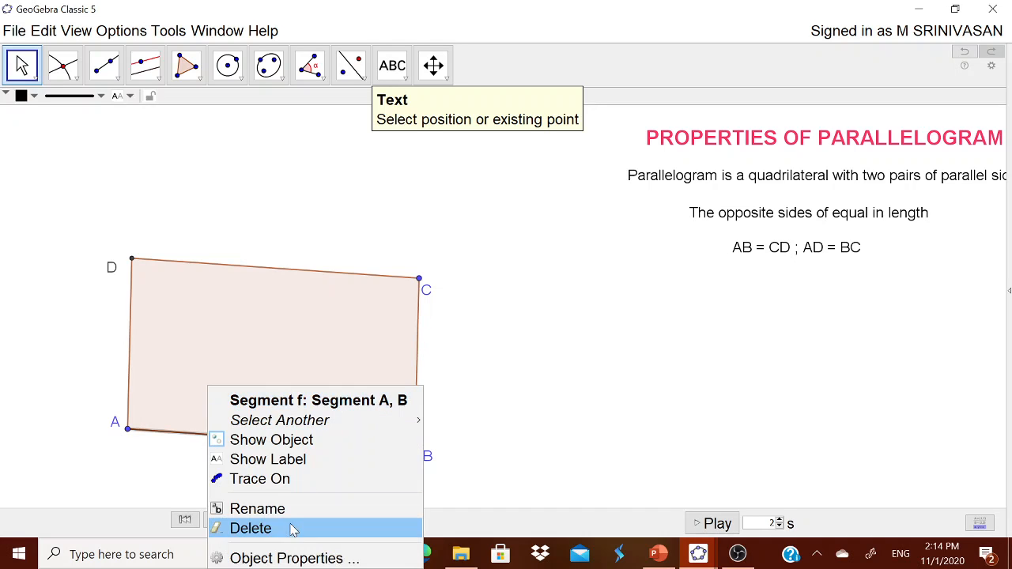
click(274, 559)
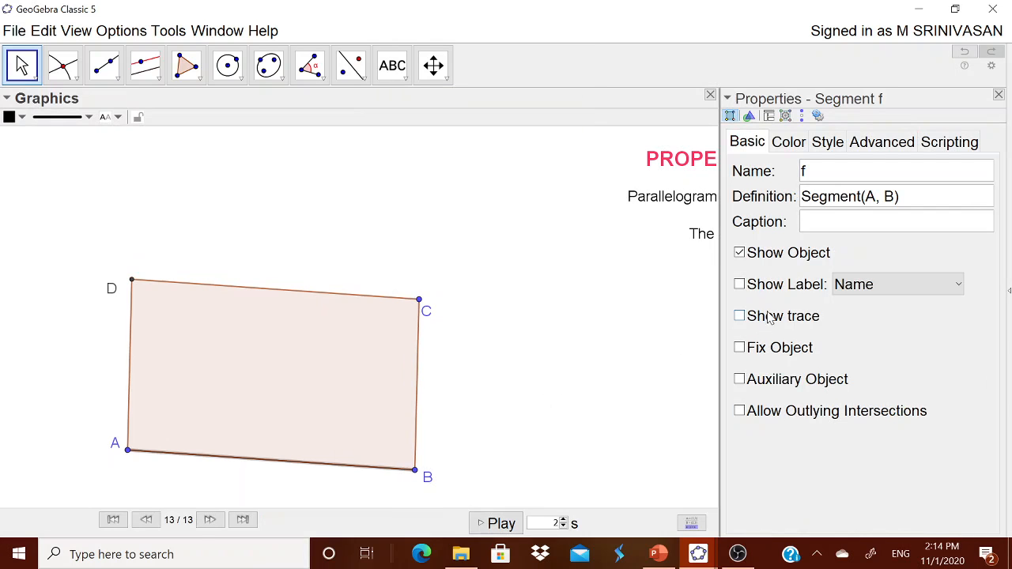
click(779, 285)
click(876, 286)
click(880, 327)
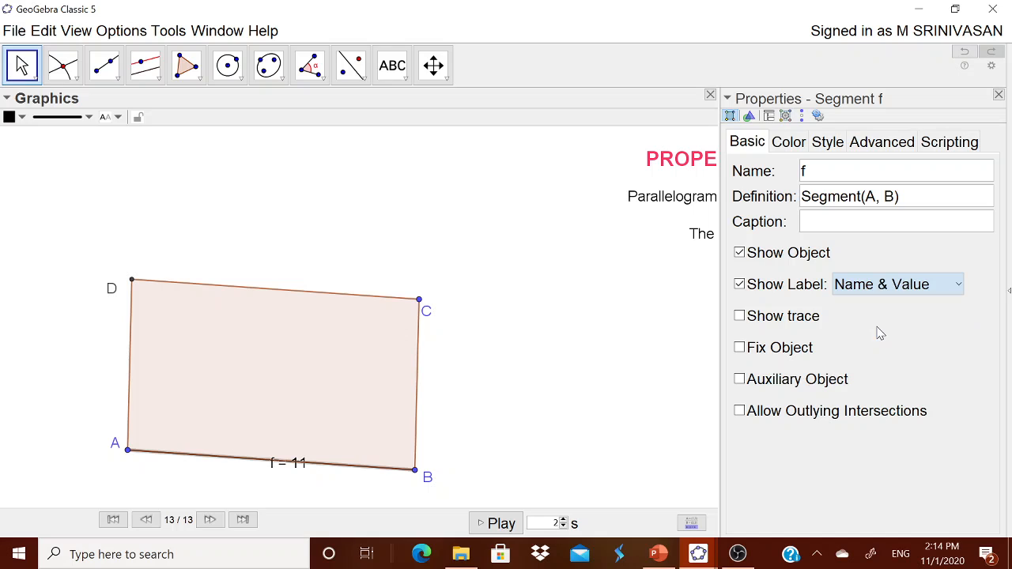
Show segment BC's label as Name & Value.
click(418, 406)
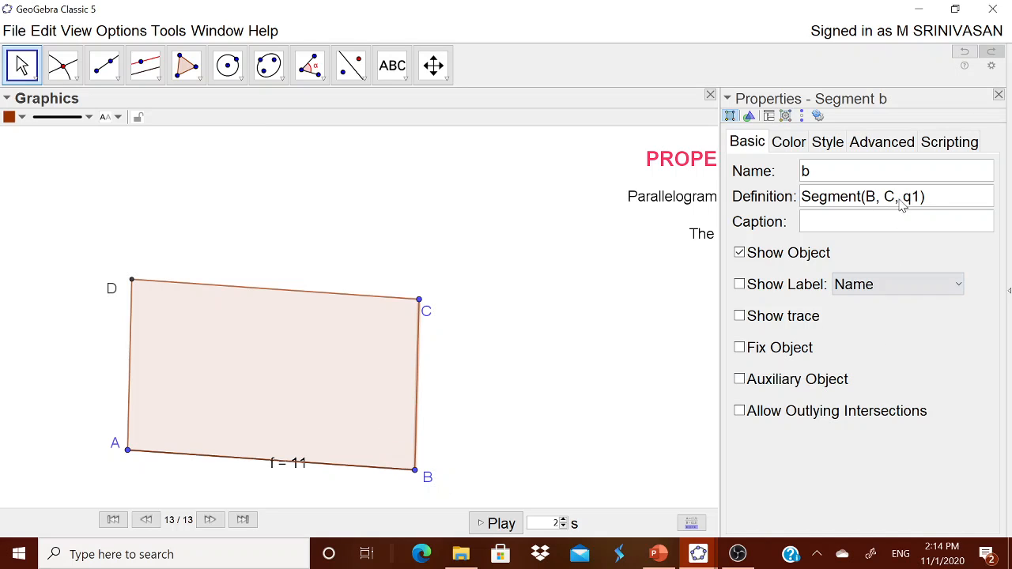
click(807, 286)
click(889, 286)
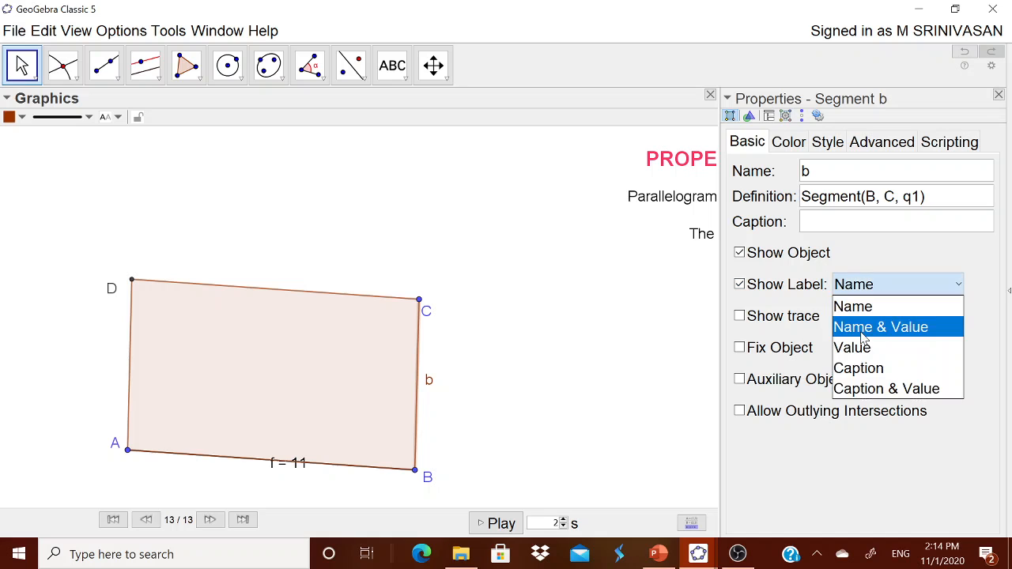
click(864, 325)
Show segment CD's label as Name & Value.
click(301, 292)
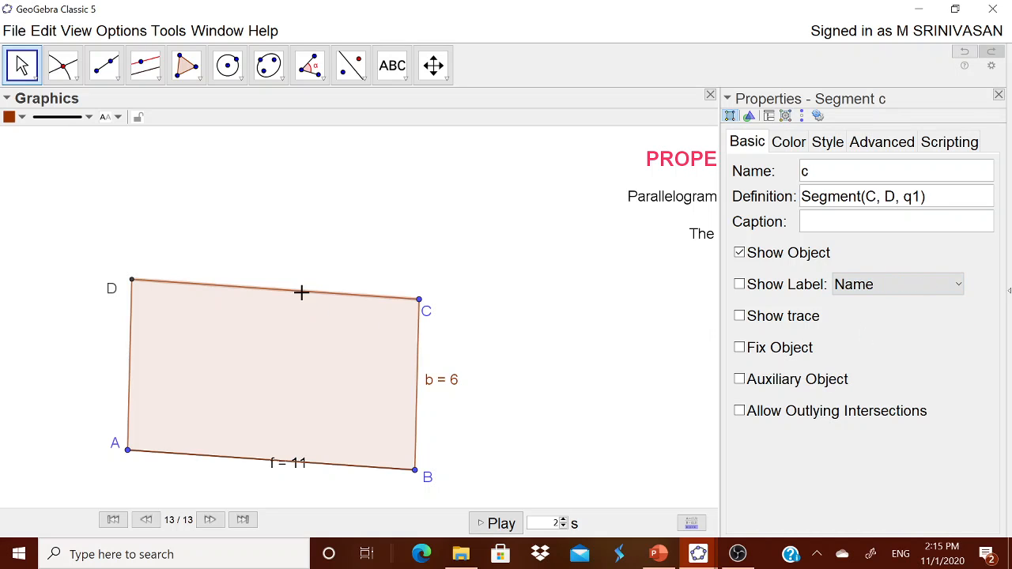
click(815, 288)
click(878, 286)
click(872, 324)
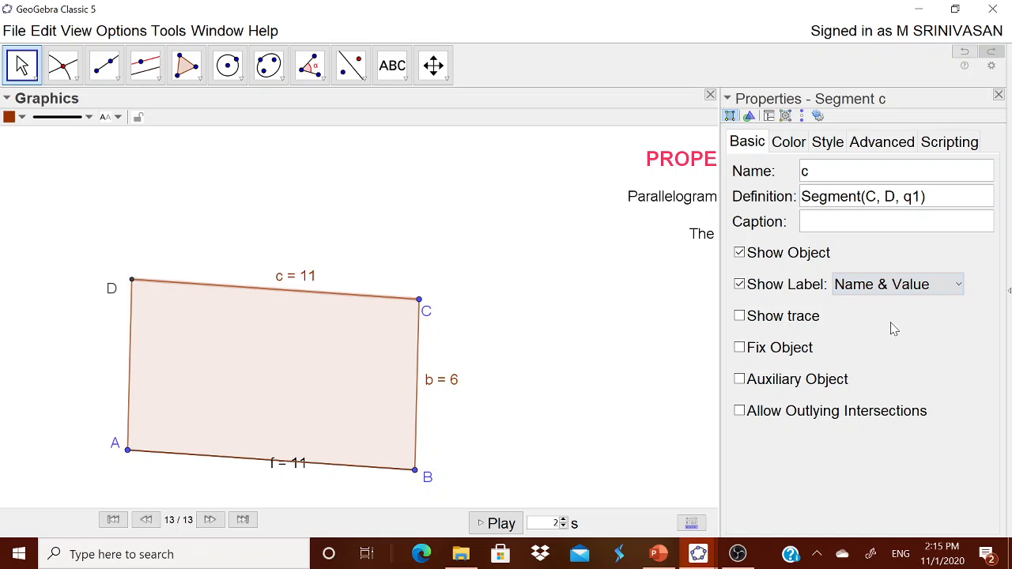
Show segment DA's label as Name & Value.
click(130, 364)
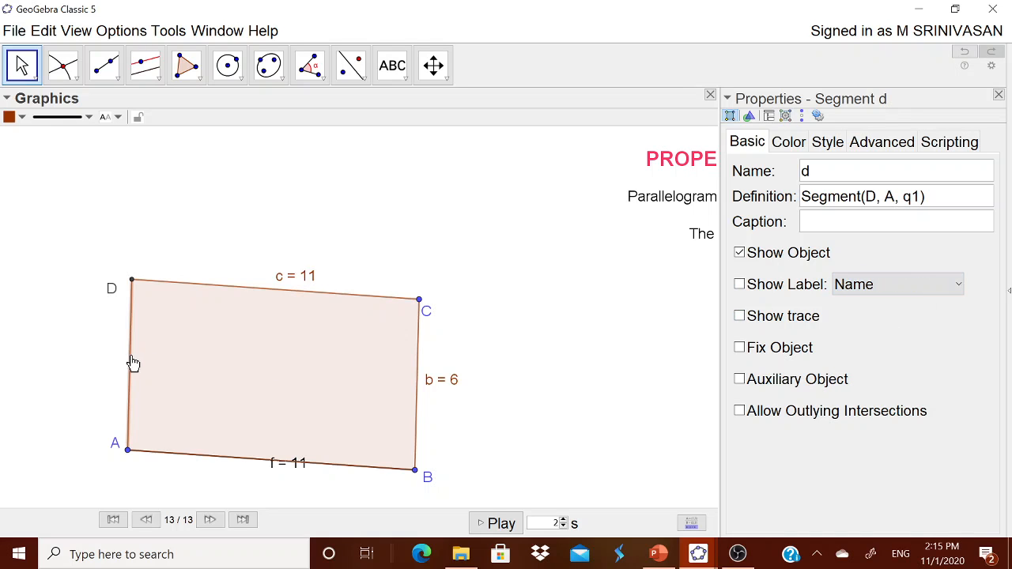
click(764, 286)
click(853, 287)
click(853, 332)
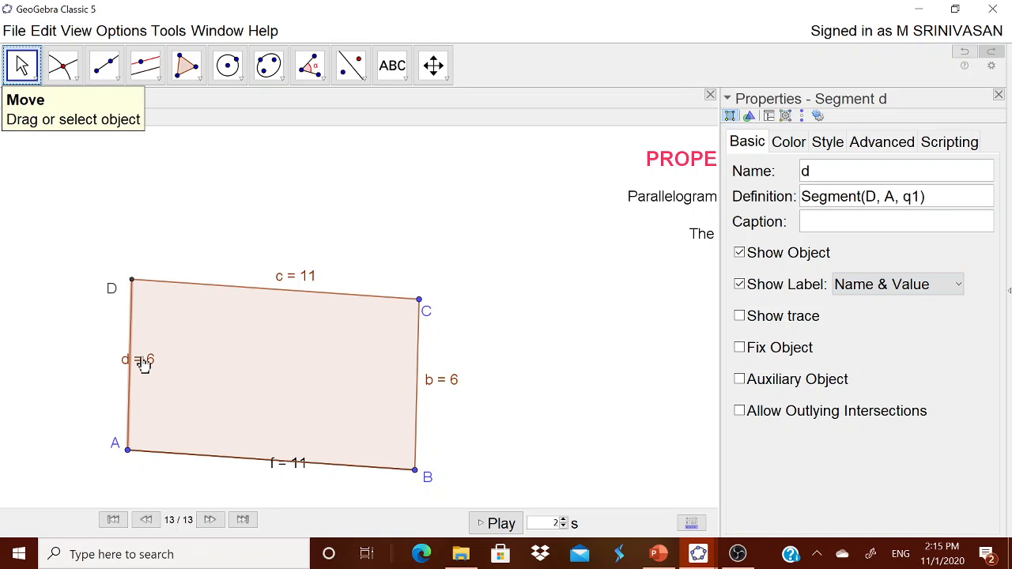
Reposition the labels of sides DA, CD and AB outside the parallelogram and close the properties panel.
drag(141, 366, 103, 367)
drag(291, 285, 278, 285)
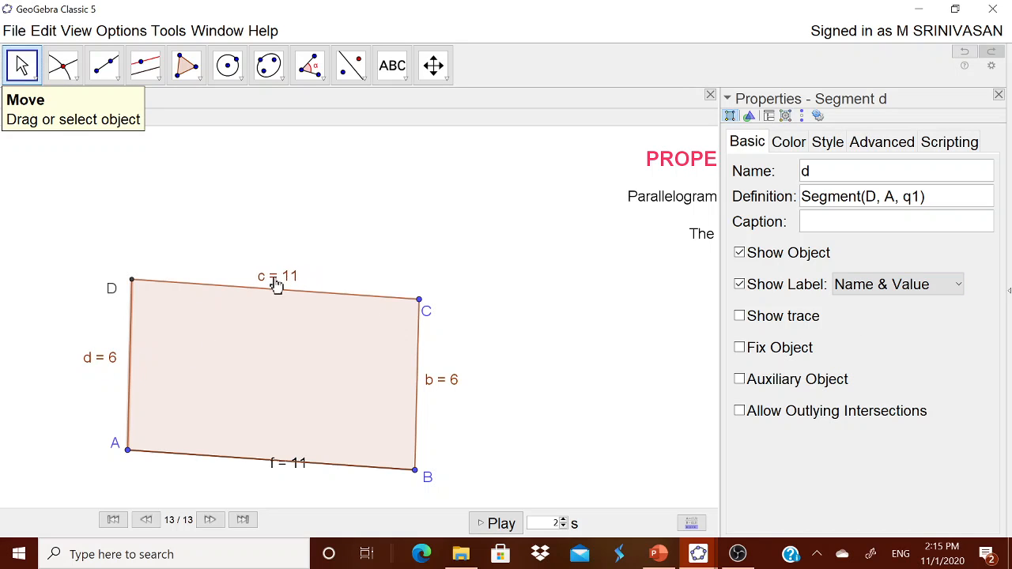
drag(295, 468, 267, 479)
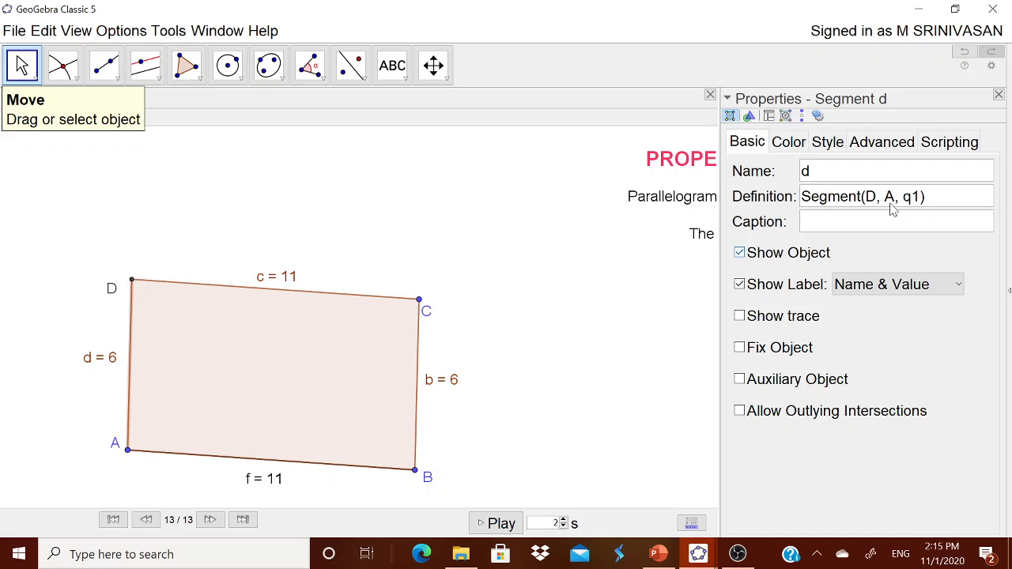
click(999, 94)
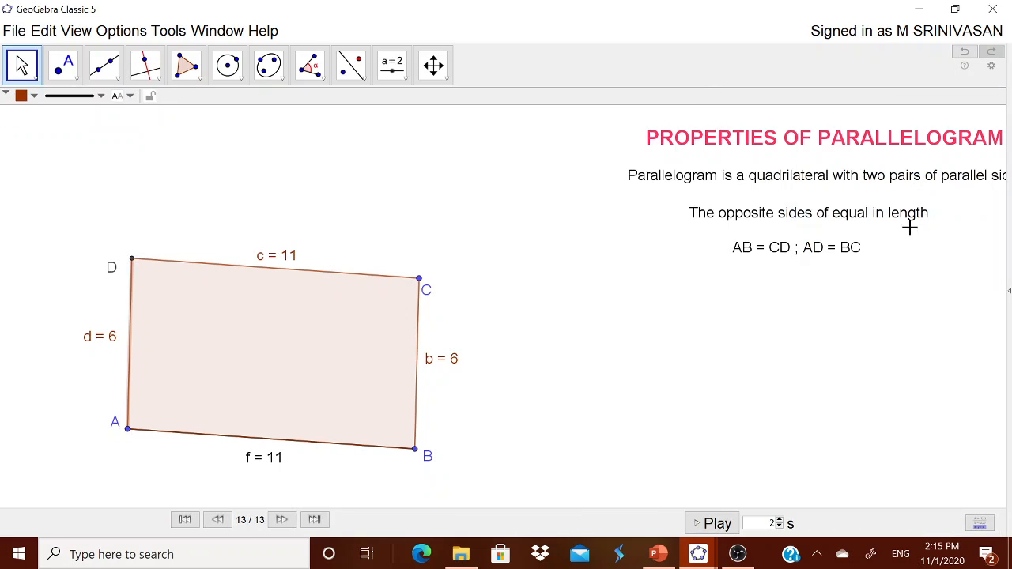